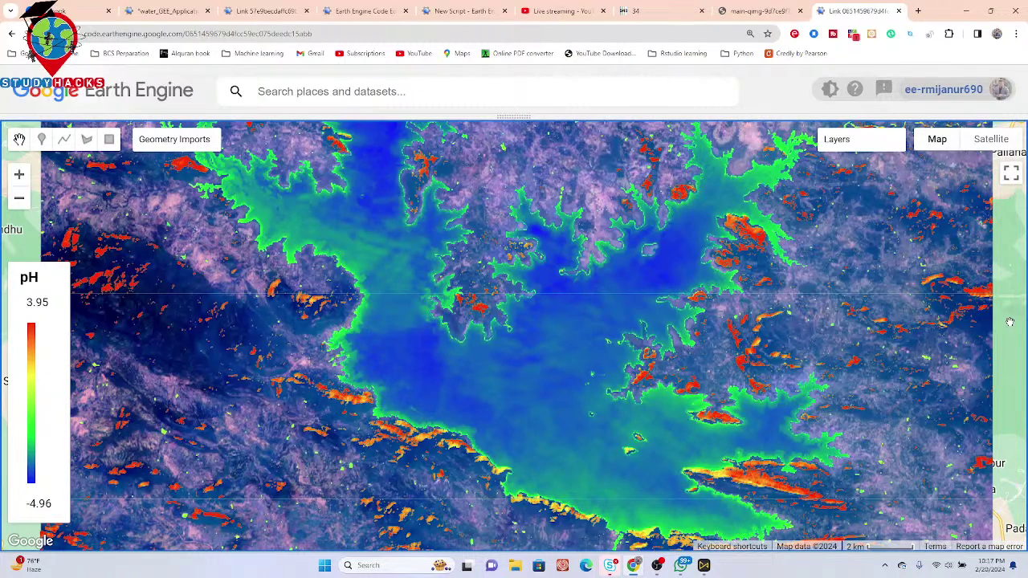
- View the TSS app results, then bring up the water-quality paper at page 7's turbidity maps
click(161, 10)
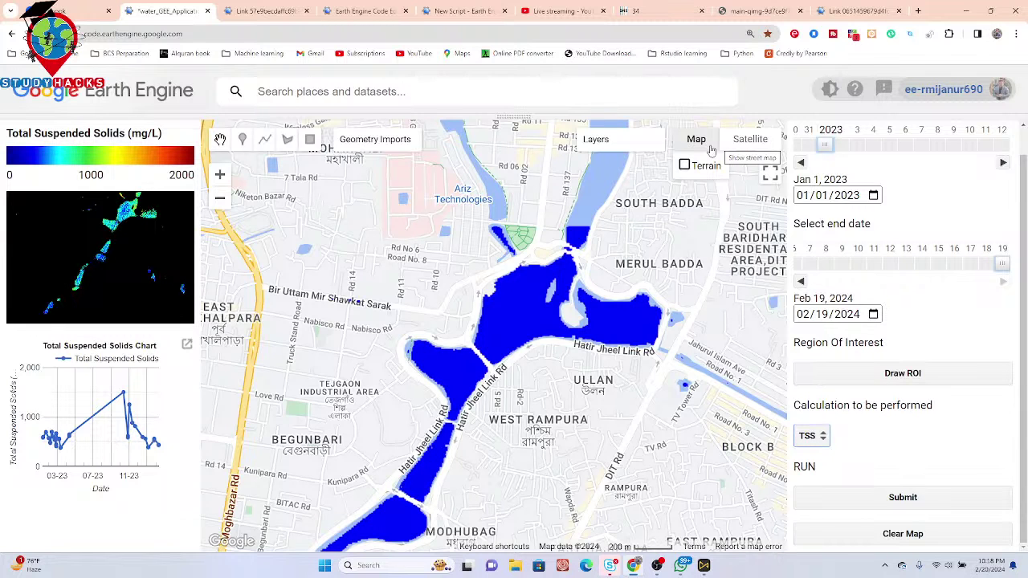
click(656, 7)
scroll(497, 234, up, 10)
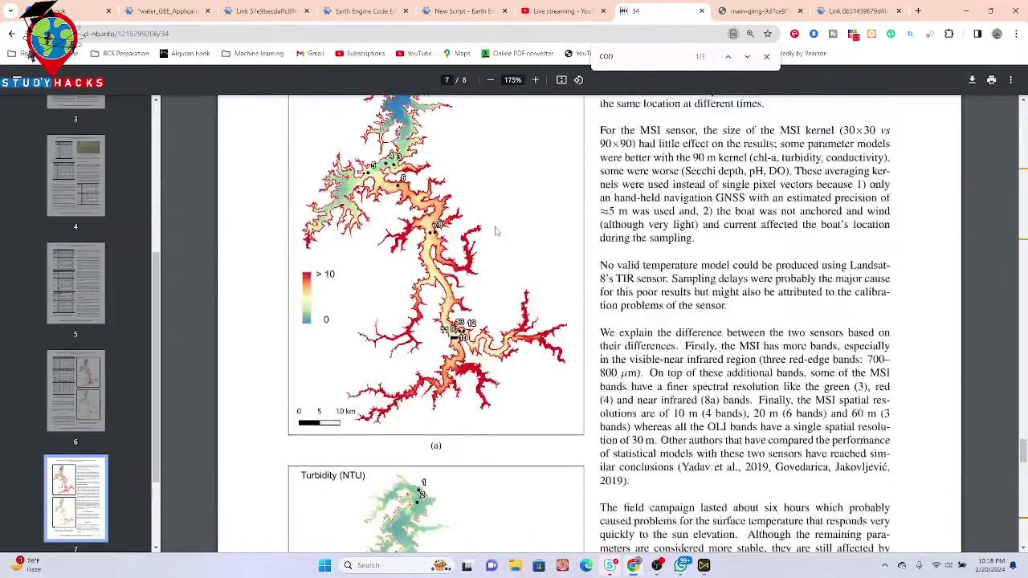
- Go to page 5 and highlight the Sentinel-2/MSI table title and its 30×30 pH equation
scroll(498, 235, up, 10)
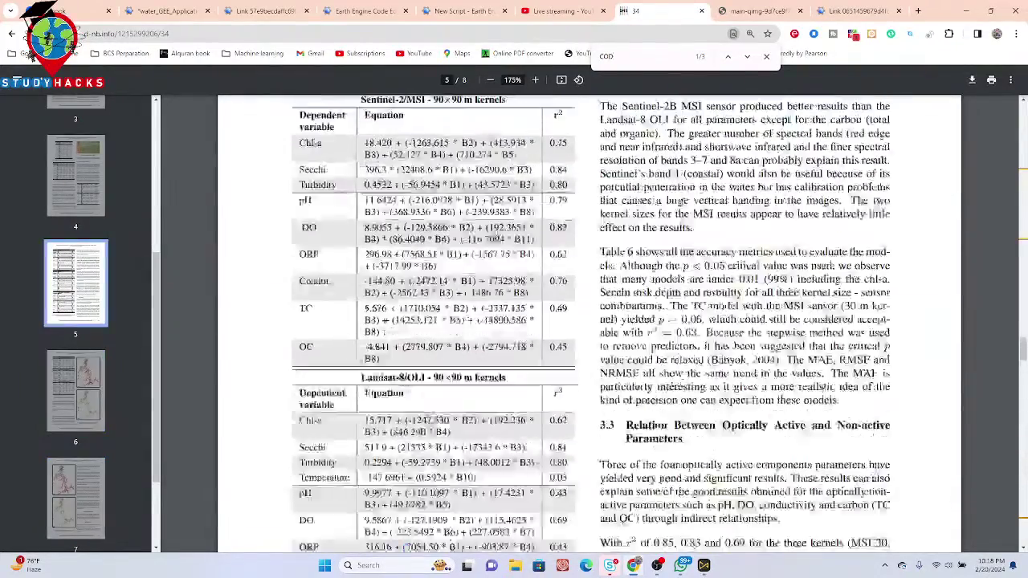
scroll(496, 232, up, 3)
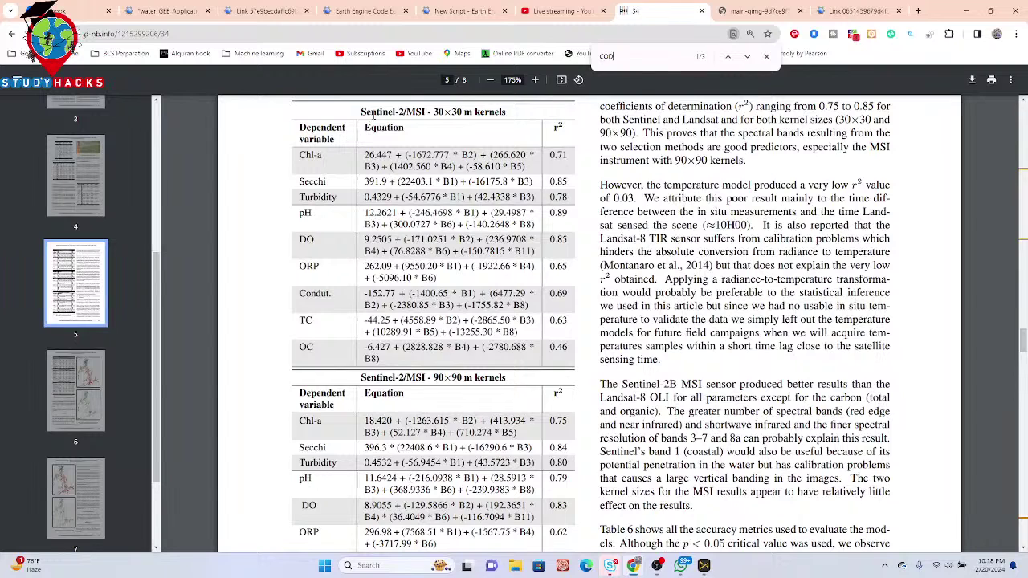
drag(362, 112, 422, 112)
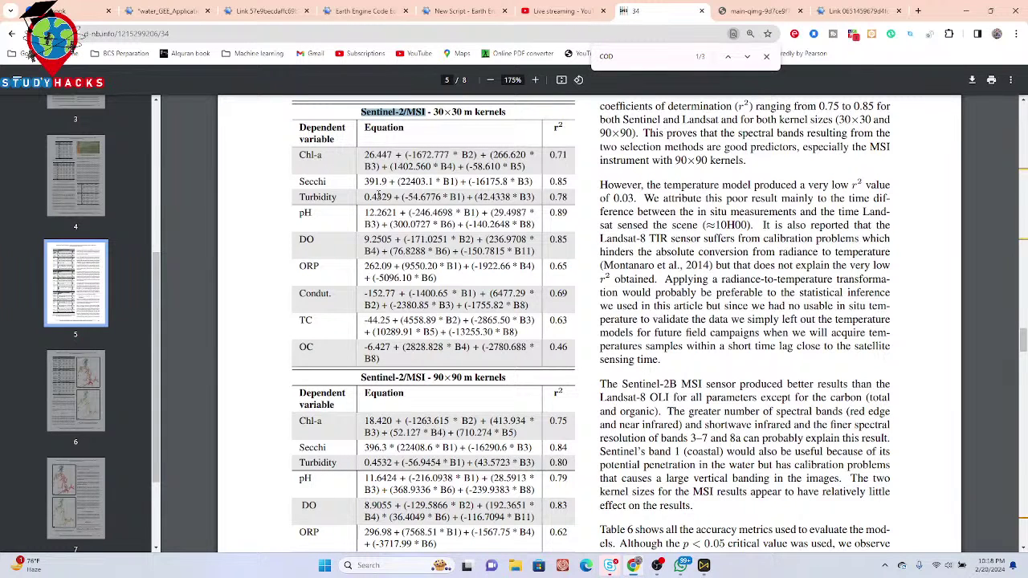
drag(366, 212, 535, 225)
- Highlight the 90×90 kernel pH equation and the pH model's r² value of 0.79
scroll(504, 272, down, 3)
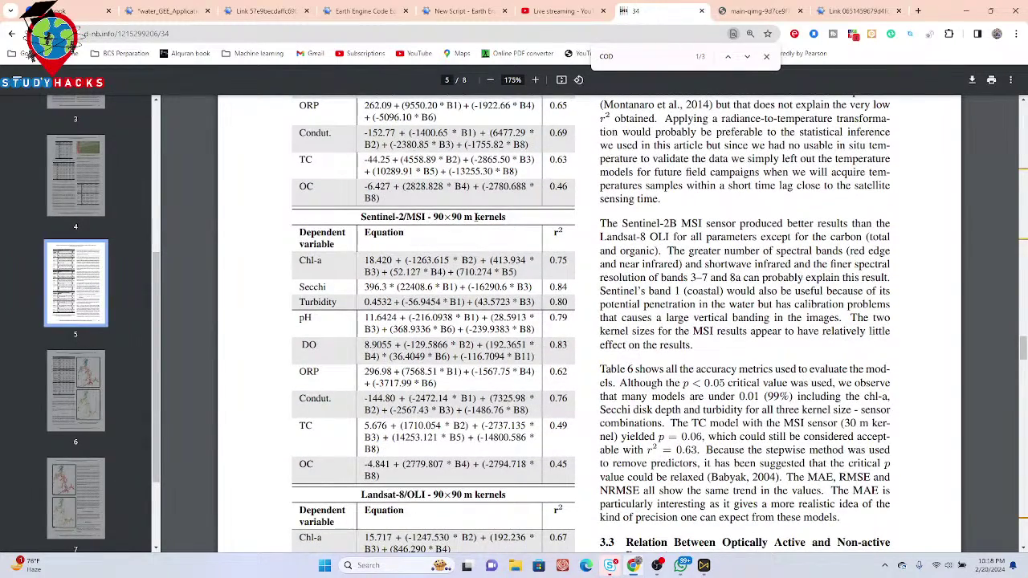
drag(366, 319, 534, 331)
scroll(534, 331, down, 2)
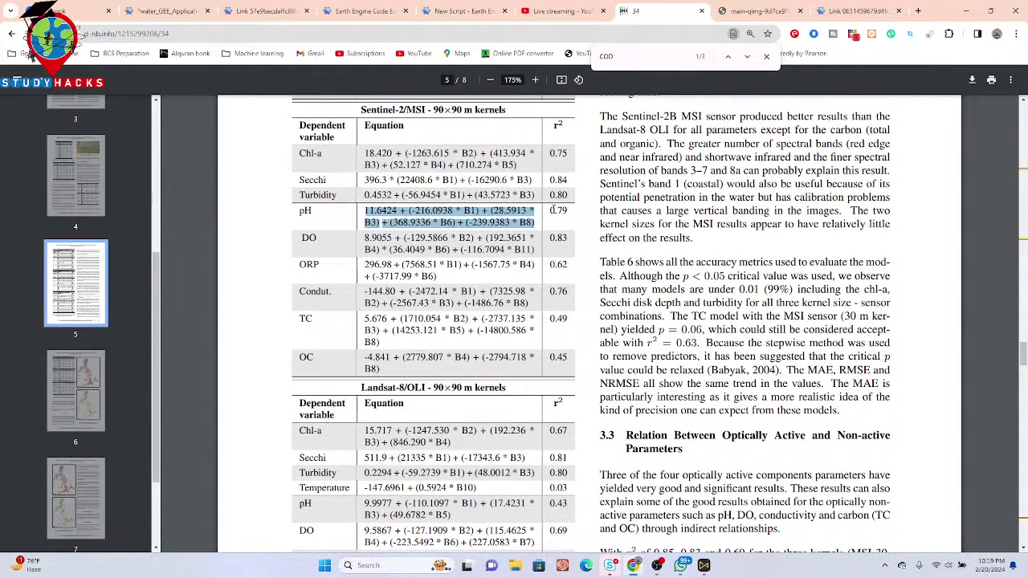
drag(550, 209, 569, 211)
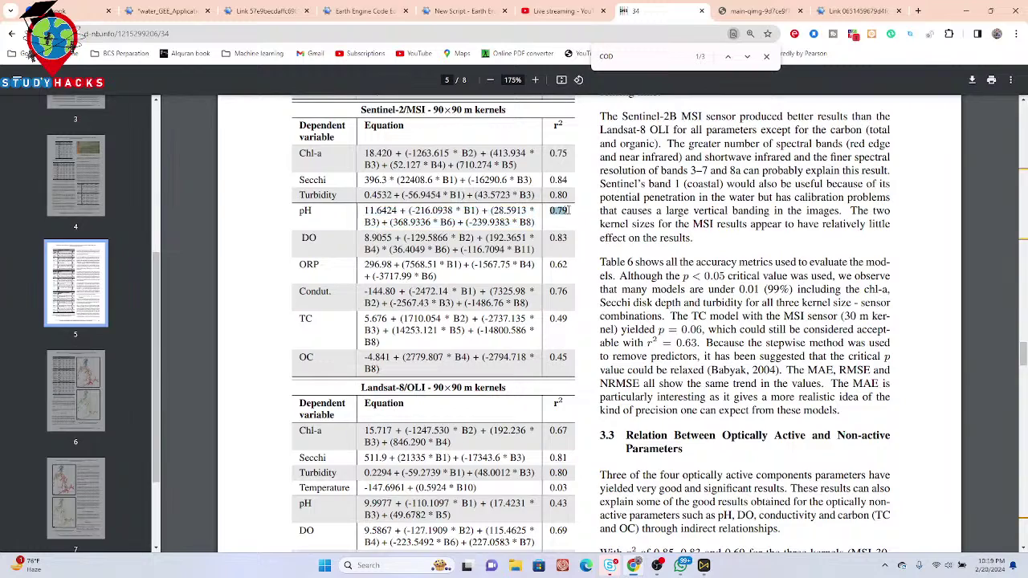
- Highlight the Landsat-8 pH equation, then the Sentinel-2 90×90 pH equation again
scroll(306, 356, down, 2)
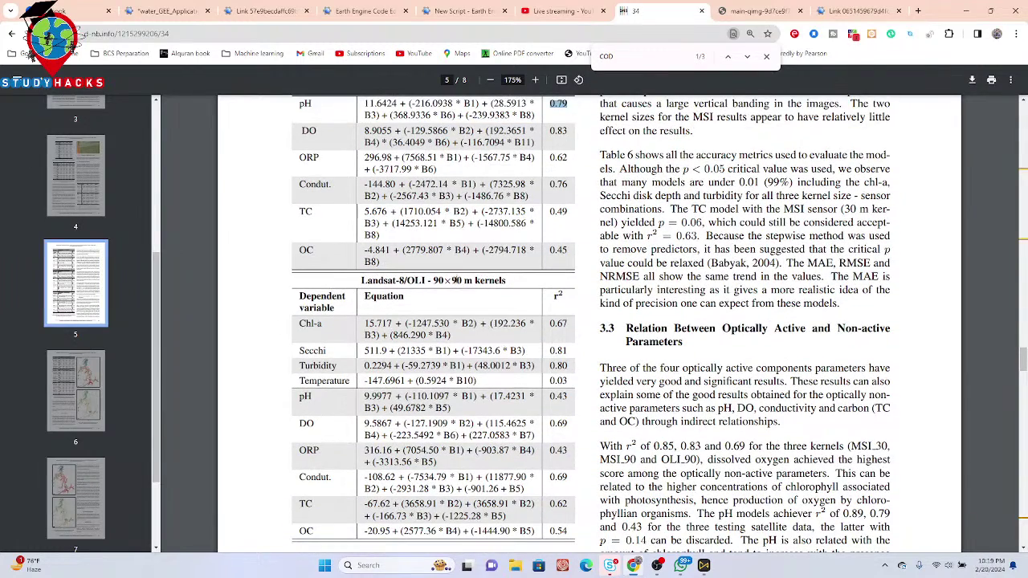
scroll(481, 315, down, 1)
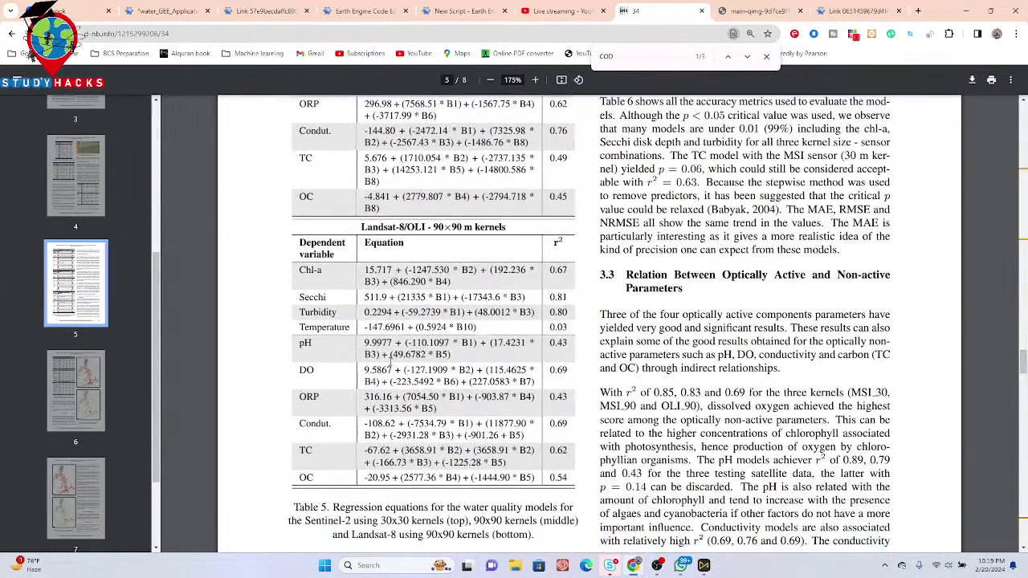
drag(366, 344, 536, 332)
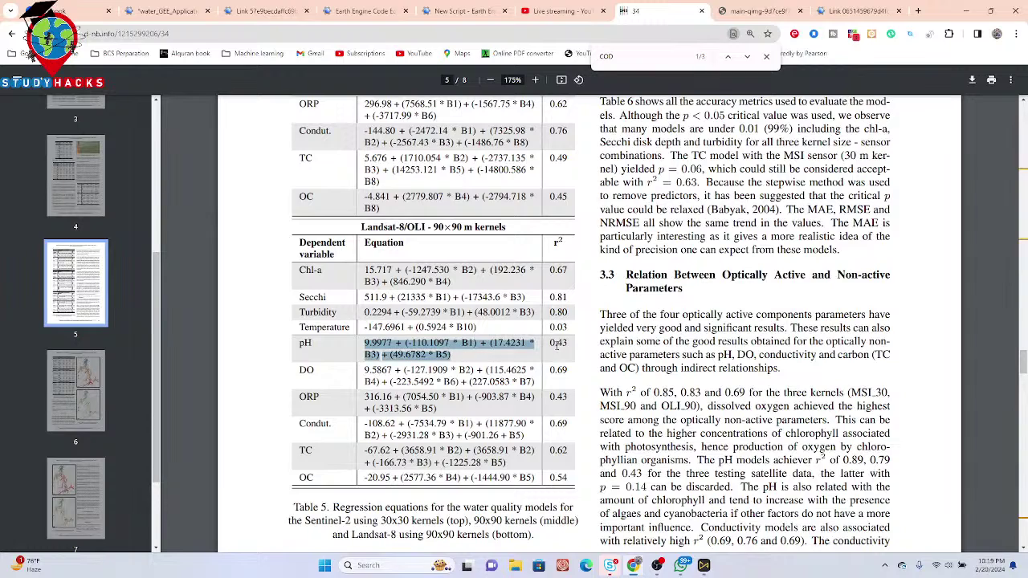
scroll(459, 331, up, 3)
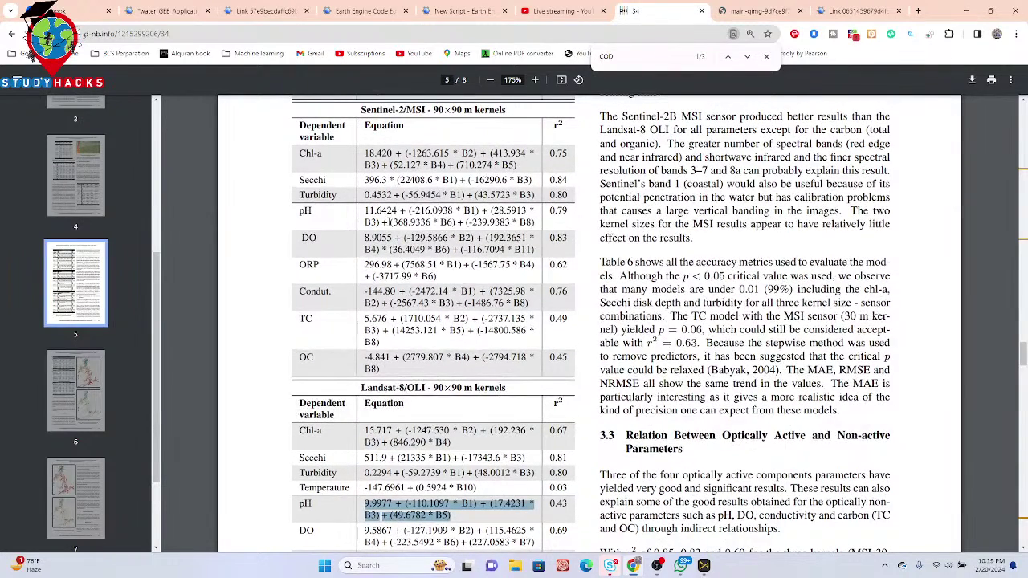
drag(364, 210, 535, 227)
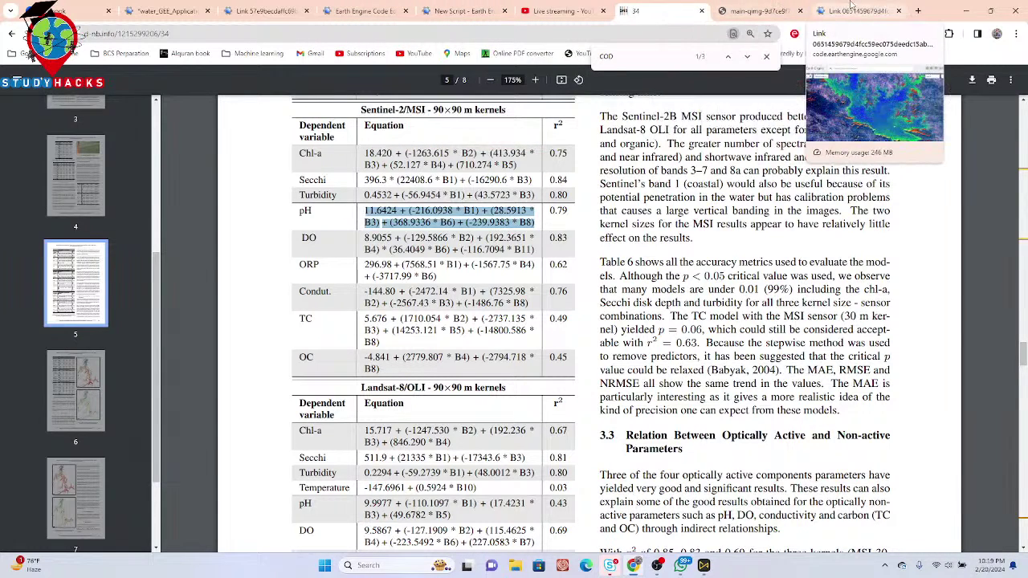
click(852, 8)
- Restore the code editor above the pH map and switch to the Inspector
drag(602, 276, 551, 257)
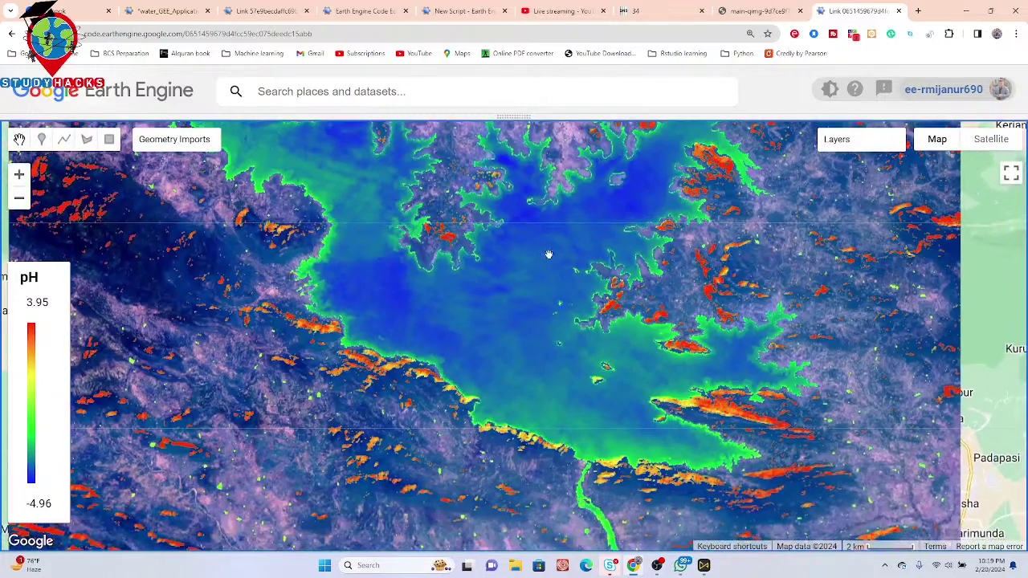
drag(635, 276, 644, 288)
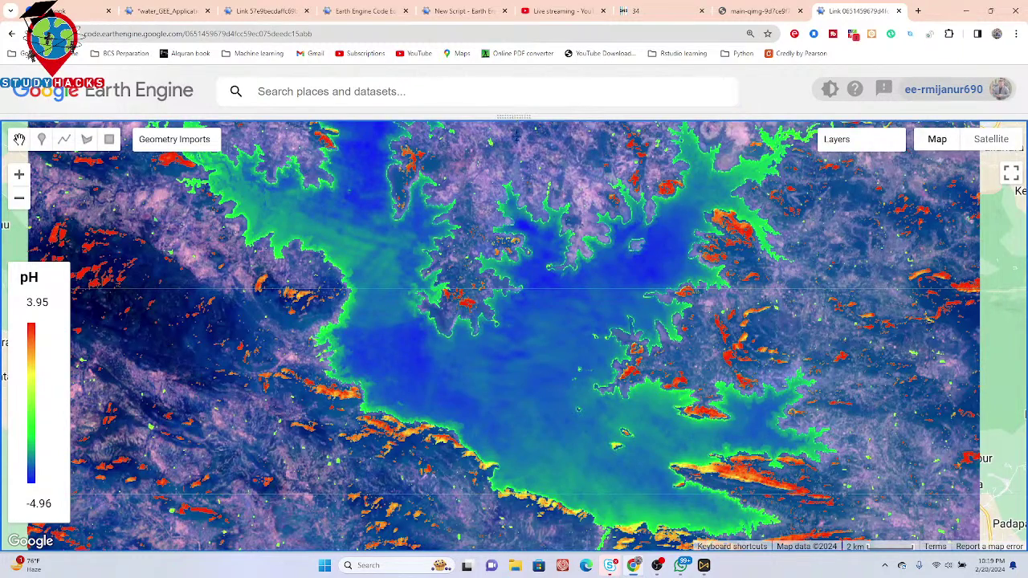
drag(515, 117, 514, 231)
click(828, 124)
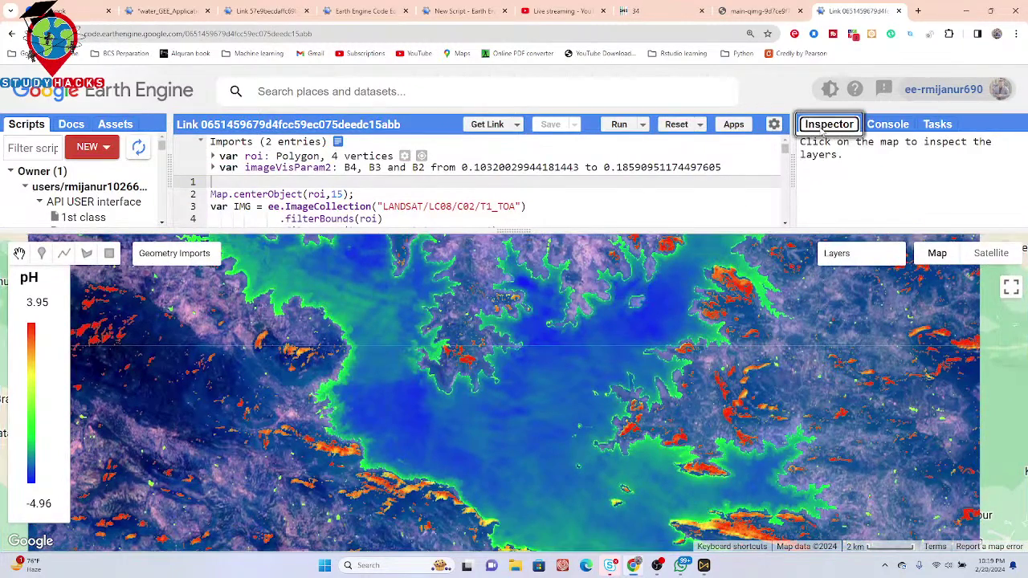
- Inspect a reservoir pixel, read its pH of 3.64, and compare it with the pH scale chart
click(672, 249)
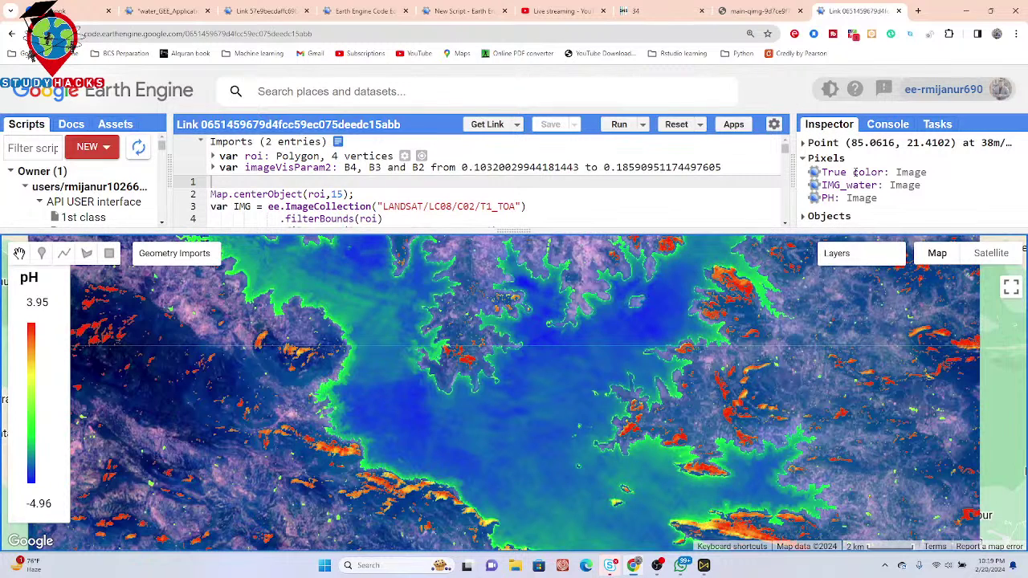
scroll(864, 183, down, 2)
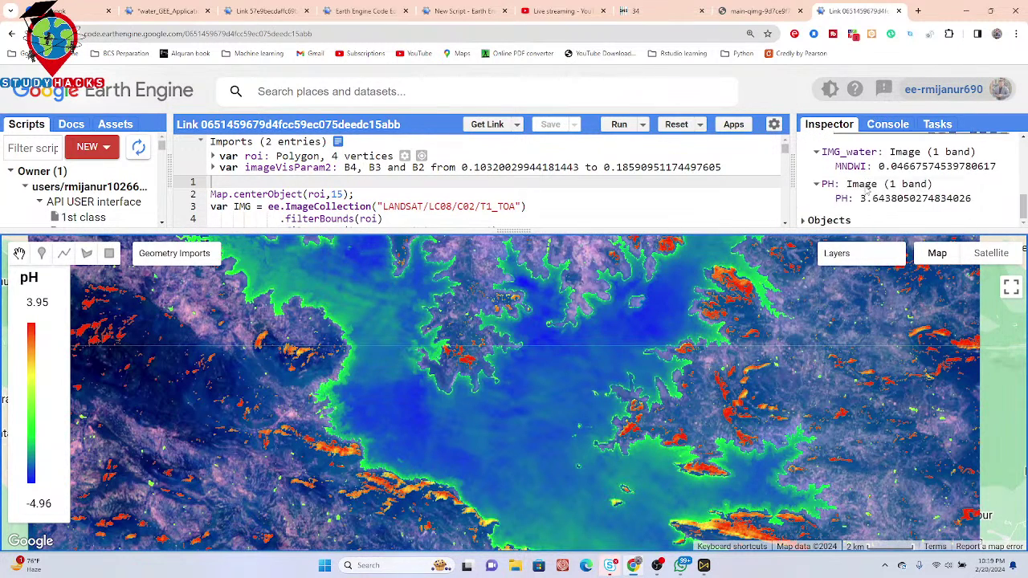
drag(860, 199, 889, 203)
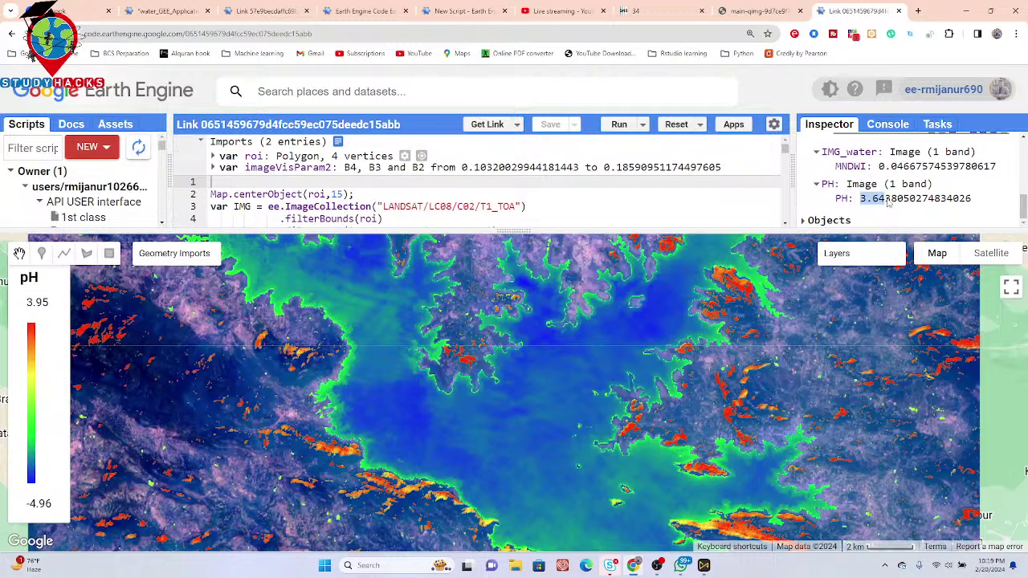
click(755, 11)
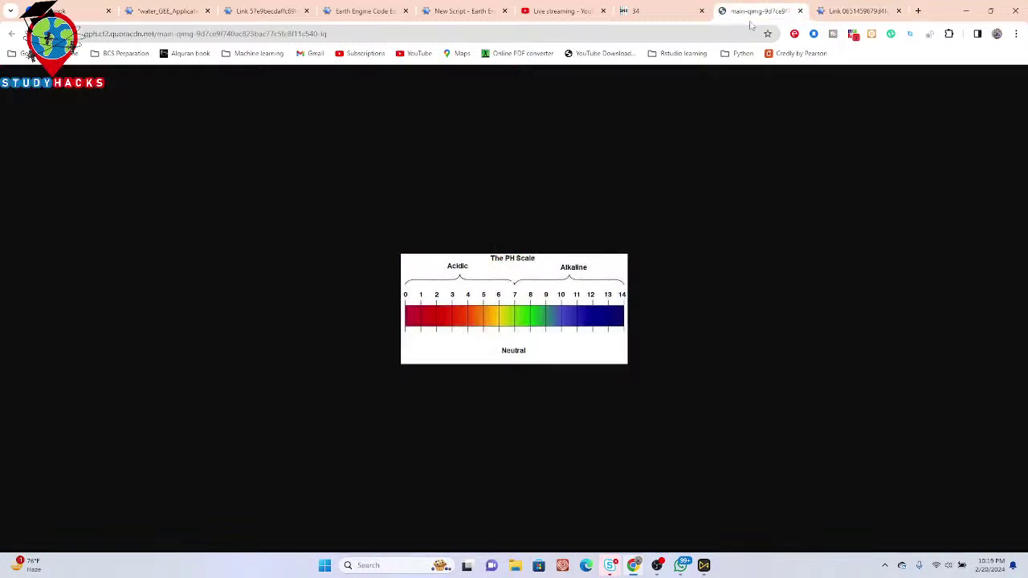
click(839, 10)
- Check the 0–14 pH scale chart, then return to the Earth Engine map showing pH 3.64
click(760, 8)
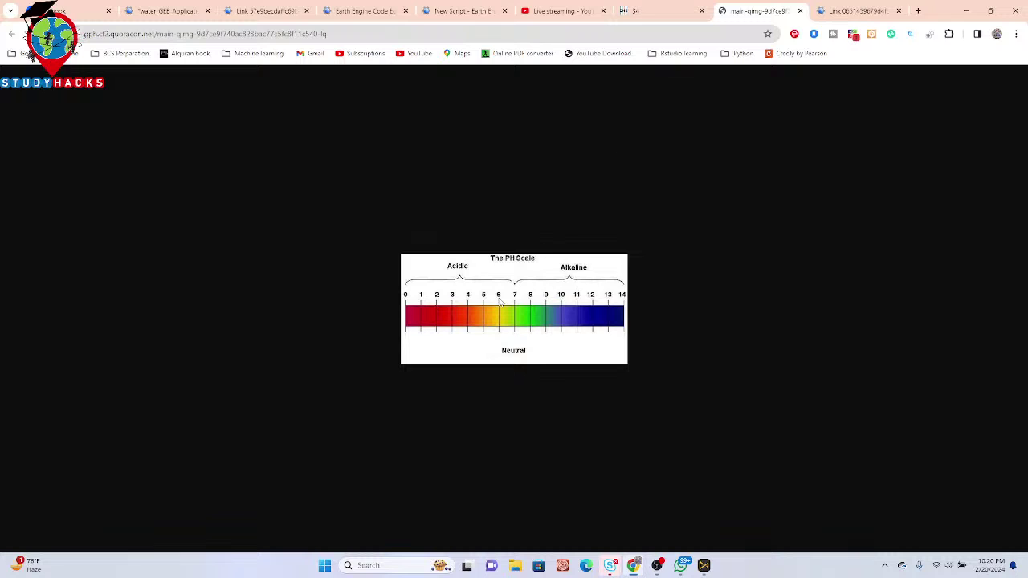
click(830, 10)
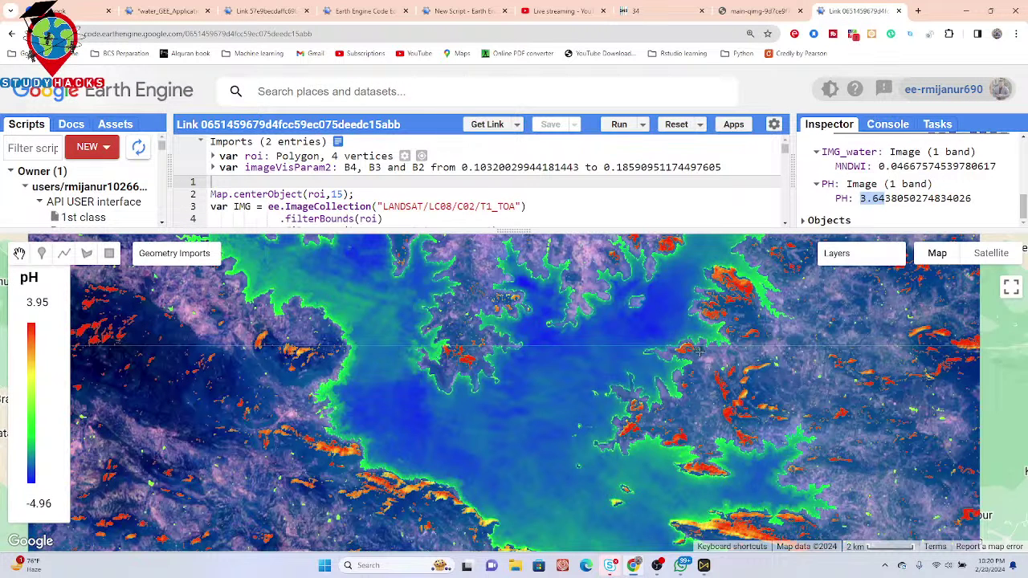
- Inspect another reservoir point reading pH -4.52 and compare it with the pH scale chart
click(631, 330)
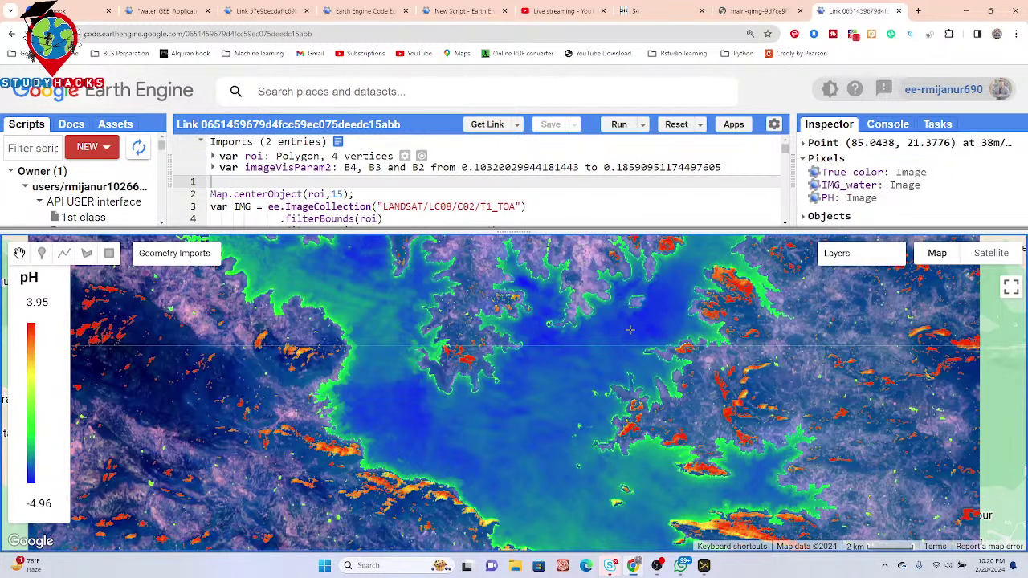
scroll(862, 193, down, 3)
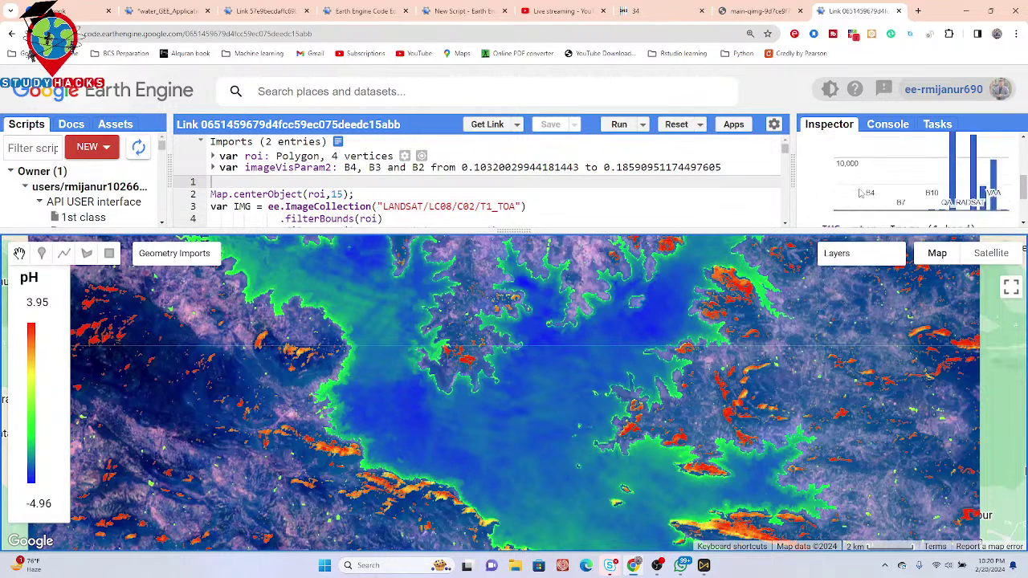
drag(858, 198, 886, 198)
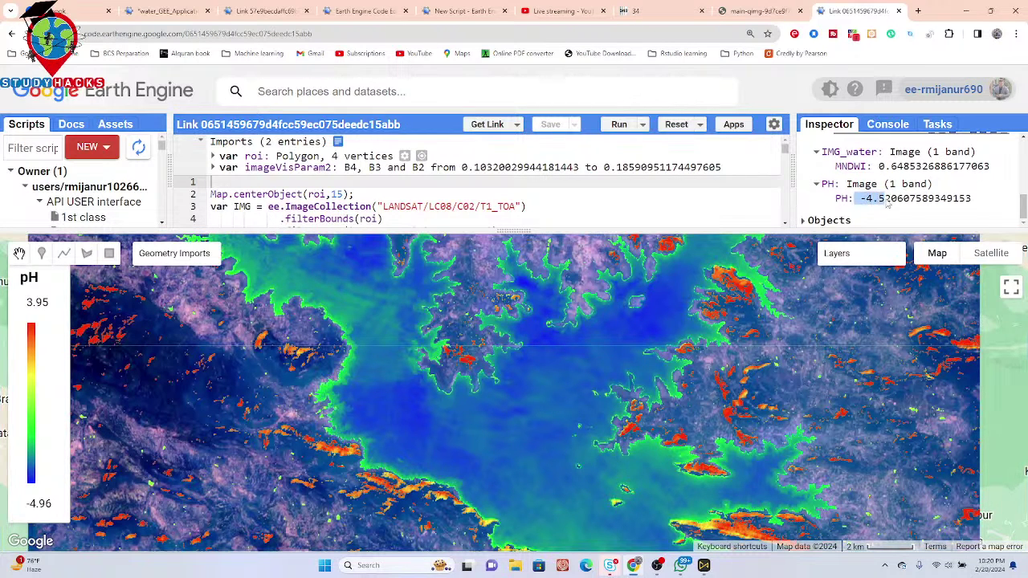
click(775, 10)
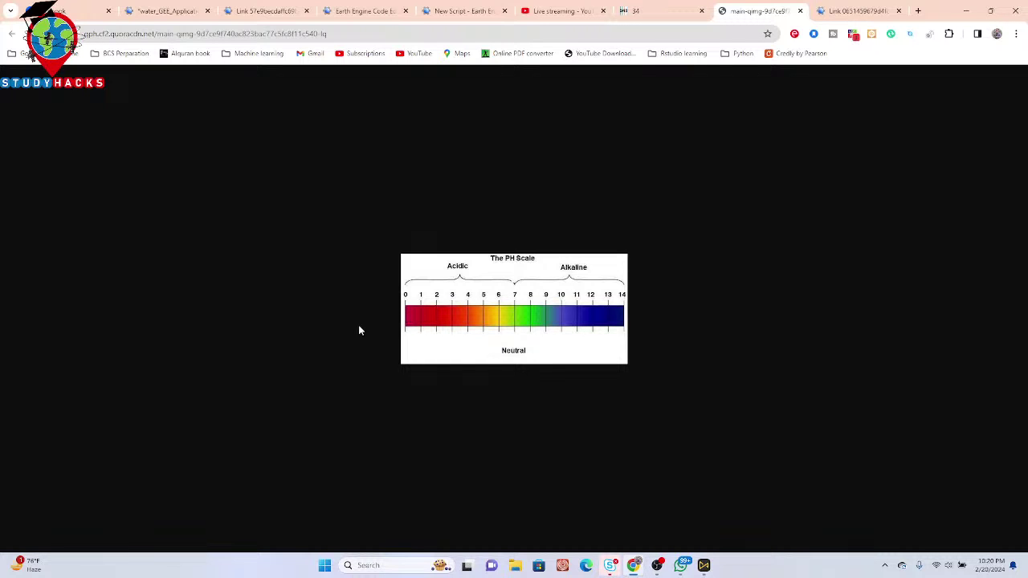
click(858, 10)
- Pan to the reservoir water and inspect a pixel reading pH 3.69389690272361 against the scale
drag(627, 305, 688, 368)
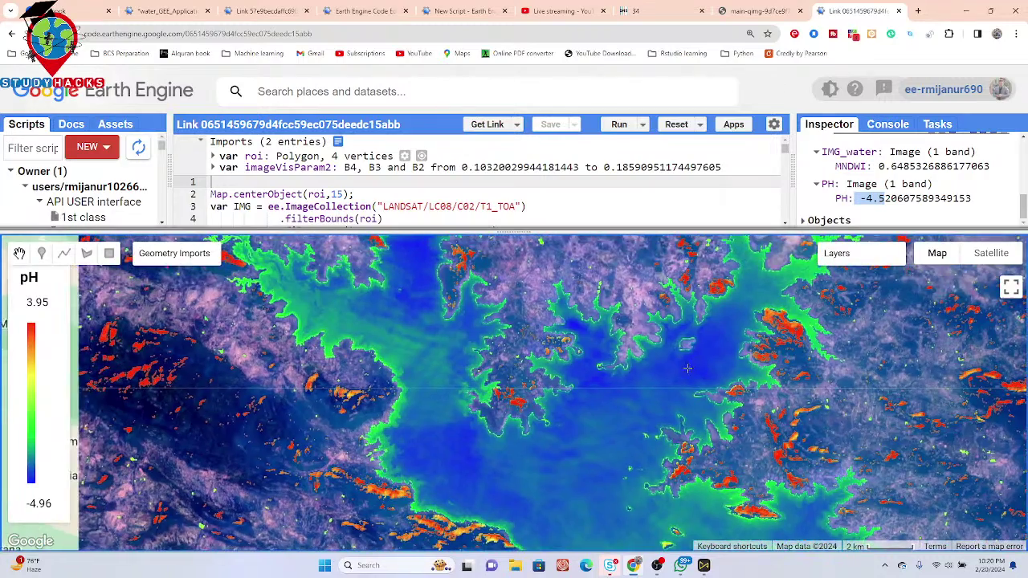
drag(433, 333, 501, 403)
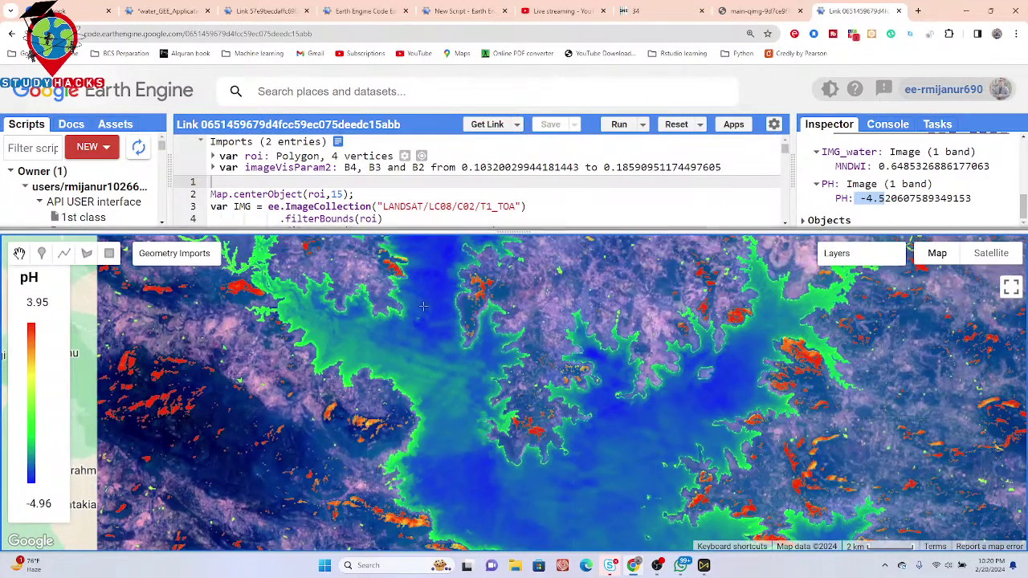
click(397, 272)
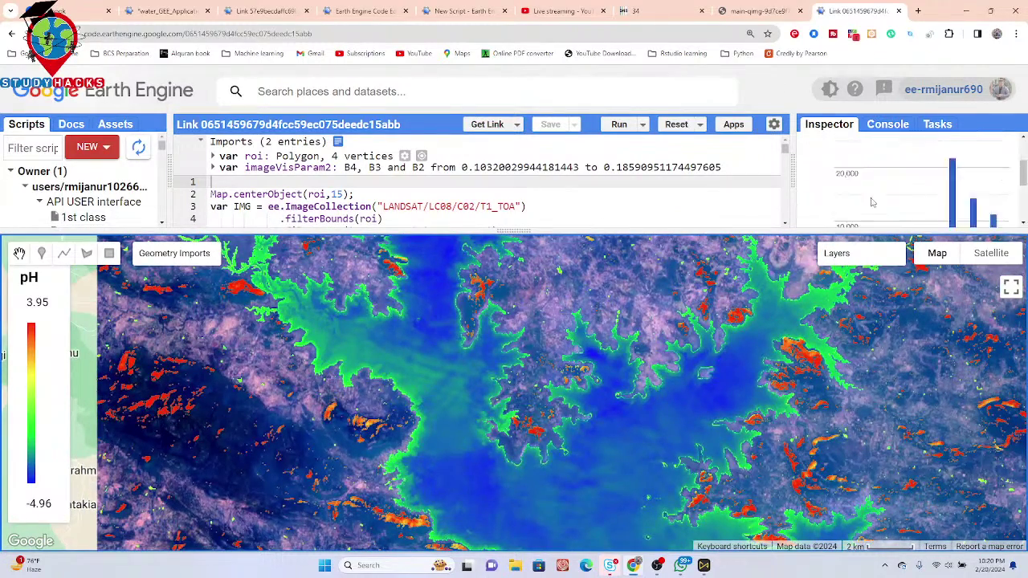
drag(860, 198, 881, 201)
click(764, 10)
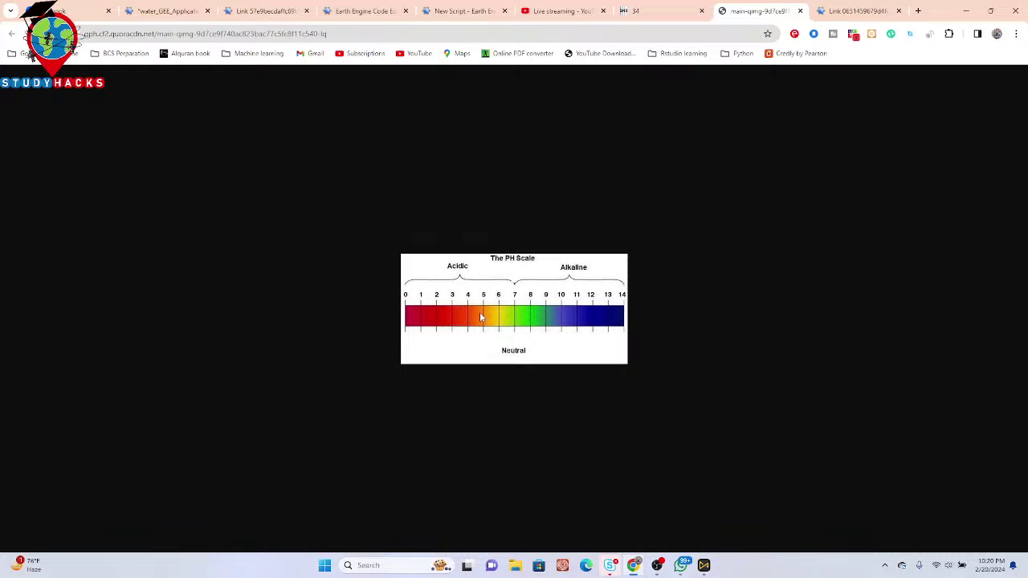
click(842, 8)
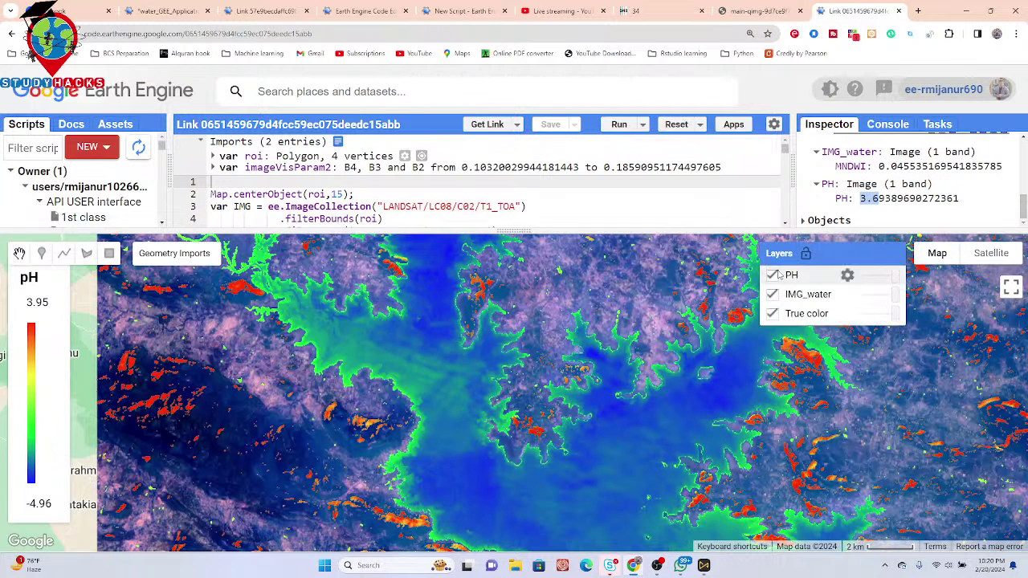
- Enlarge the map over the code and hide the PH and IMG_water layers
drag(512, 233, 579, 132)
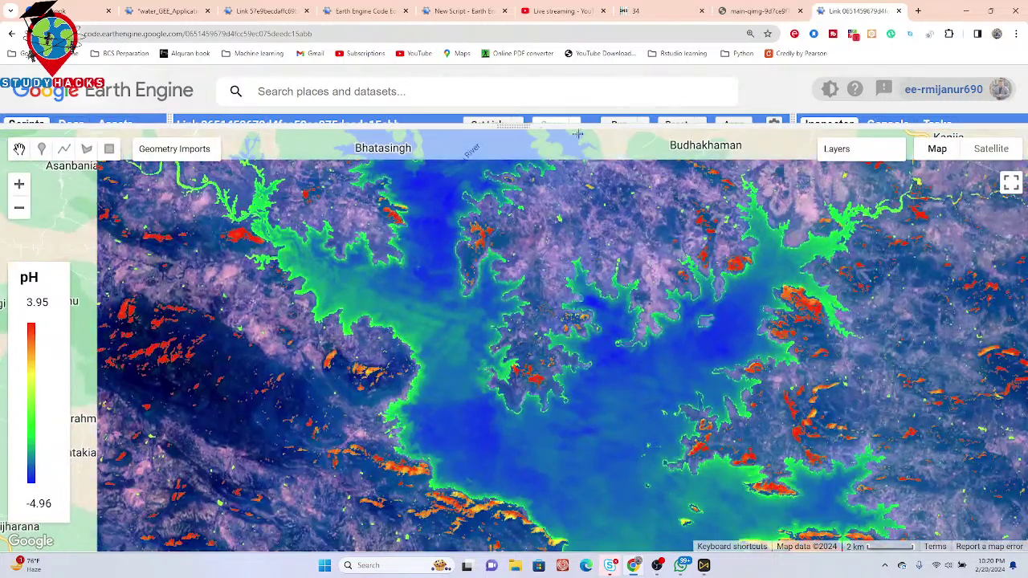
mouse_move(844, 161)
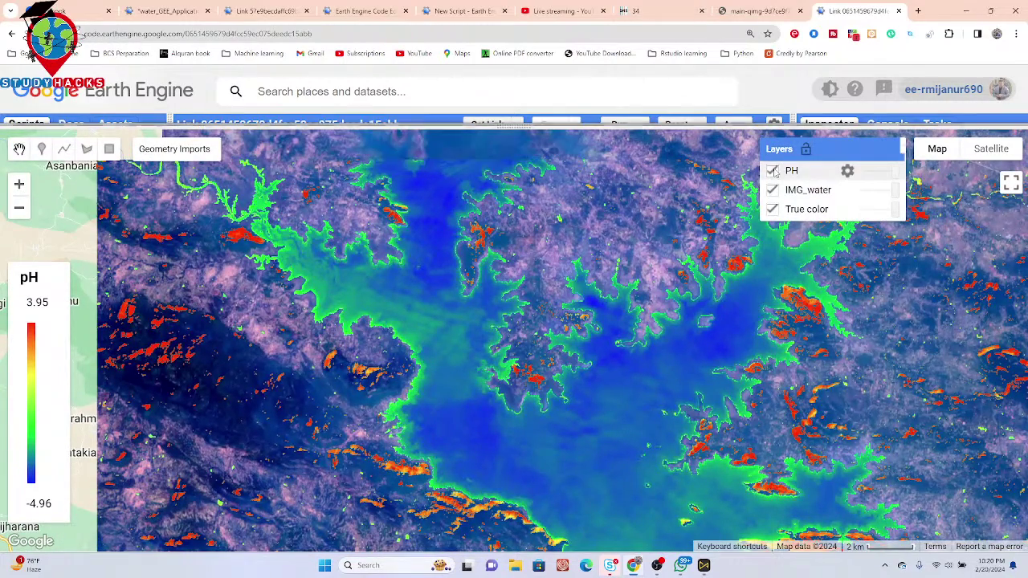
click(772, 170)
click(772, 189)
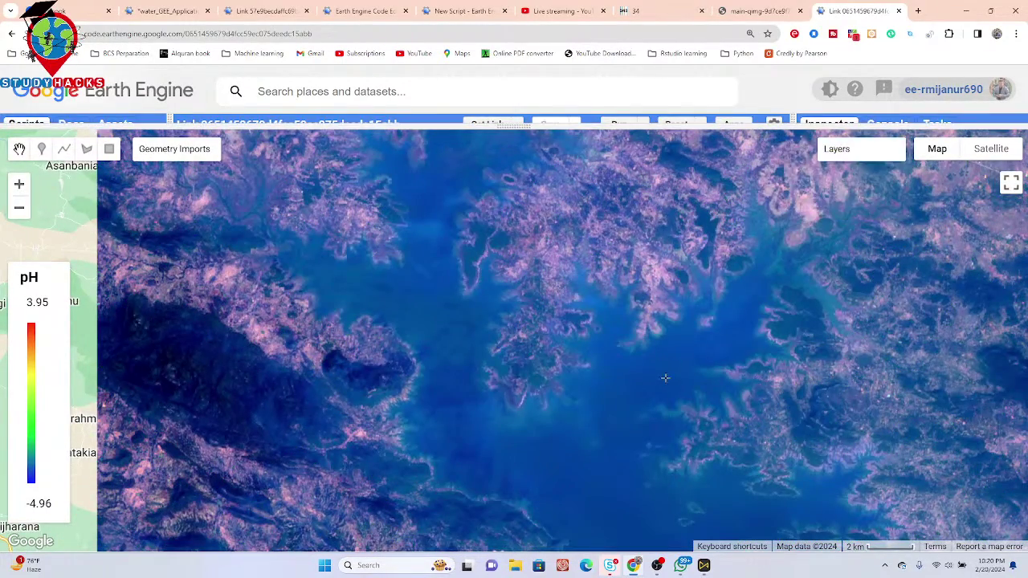
drag(666, 376, 666, 263)
drag(635, 296, 589, 290)
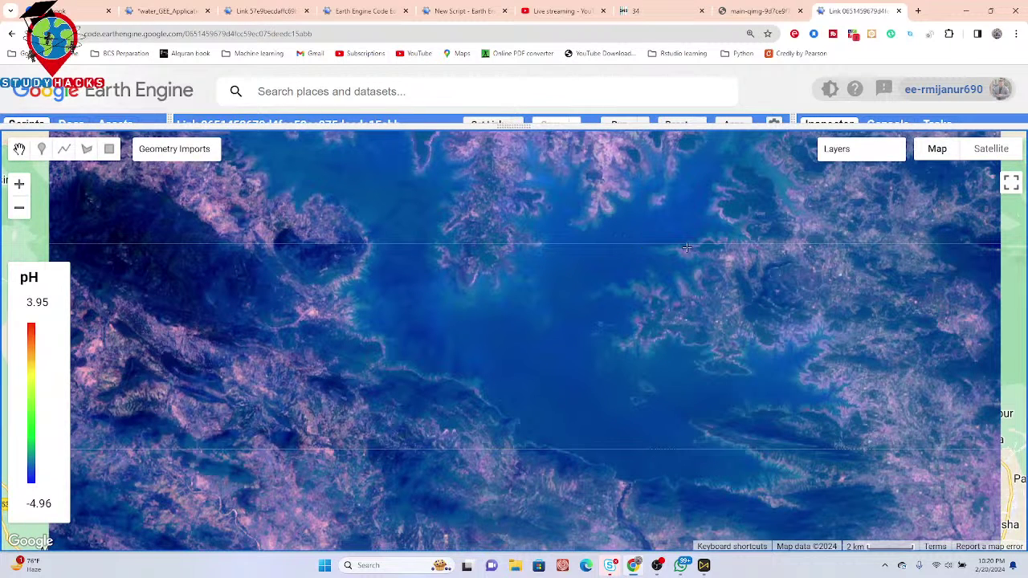
- Toggle the IMG_water mask on and off repeatedly to compare, leaving it on
mouse_move(841, 152)
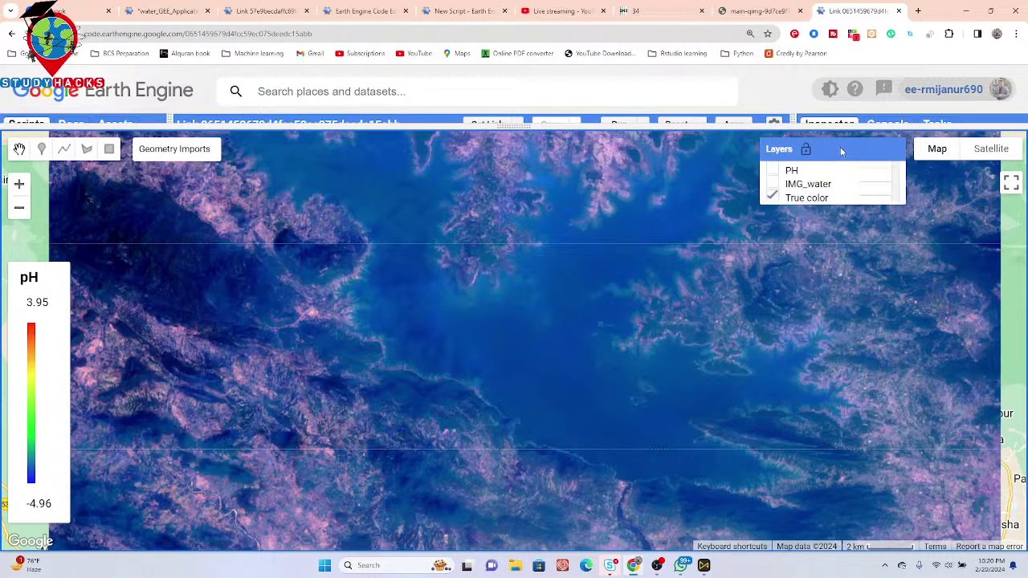
click(772, 191)
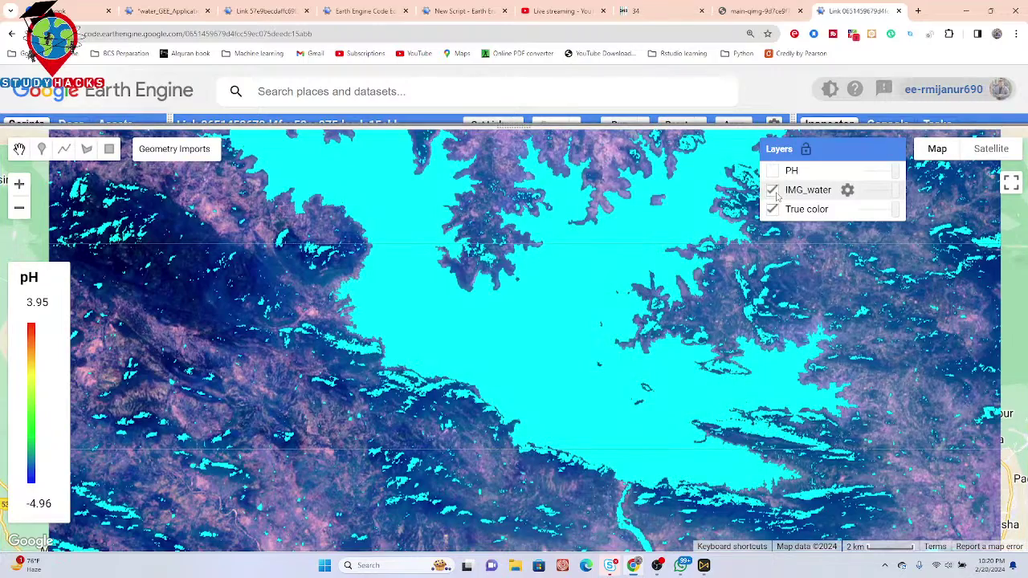
click(772, 190)
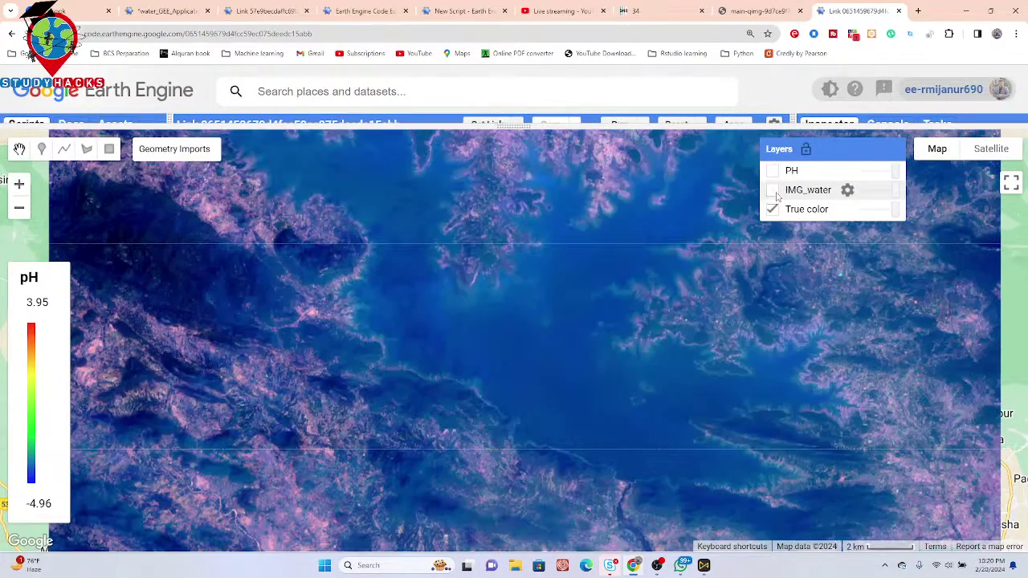
click(772, 190)
click(772, 190)
click(772, 191)
click(774, 191)
click(774, 192)
click(774, 192)
click(774, 193)
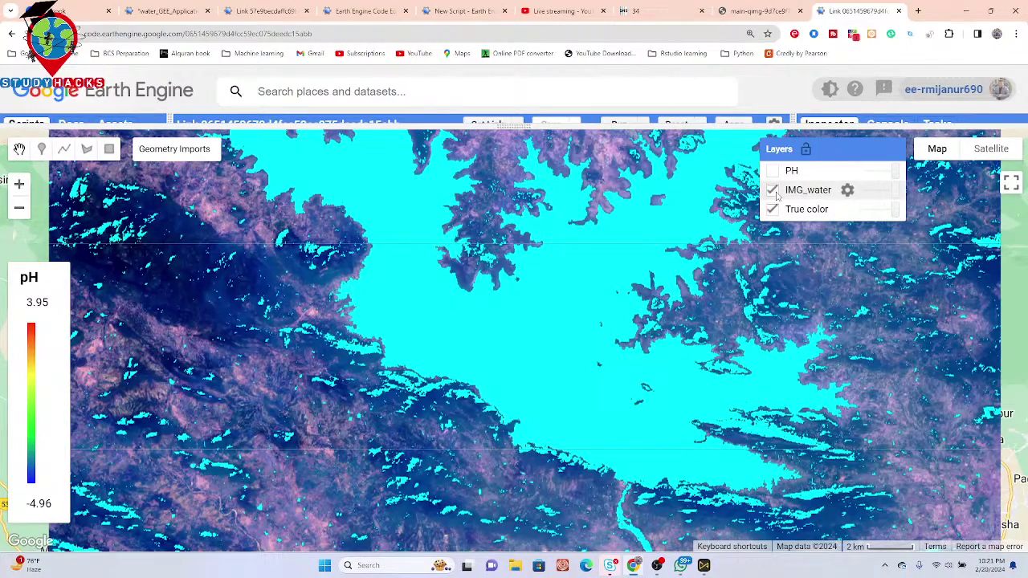
- Glance at the regression-equation PDF, then turn the PH layer back on over the water
click(627, 8)
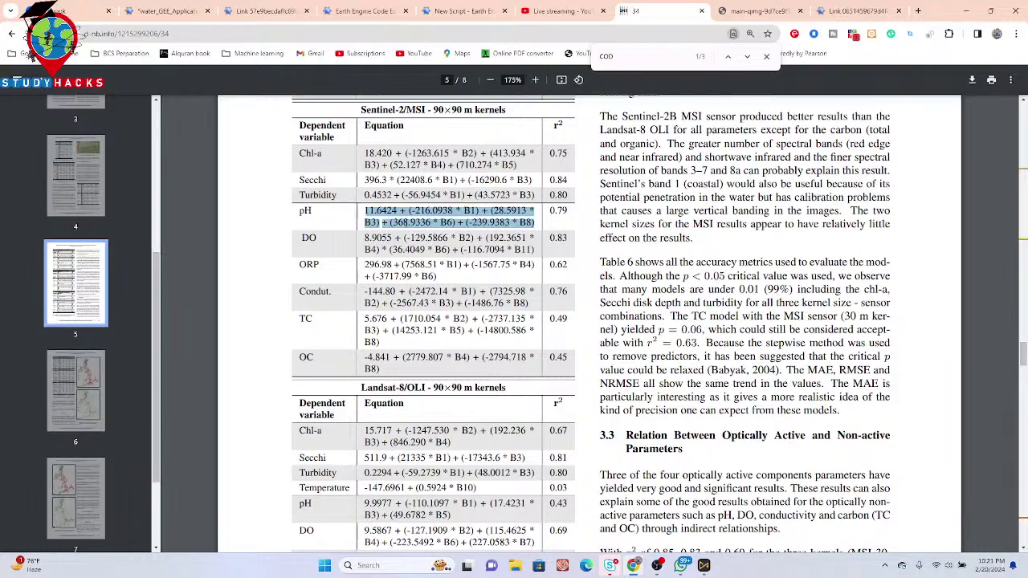
click(832, 11)
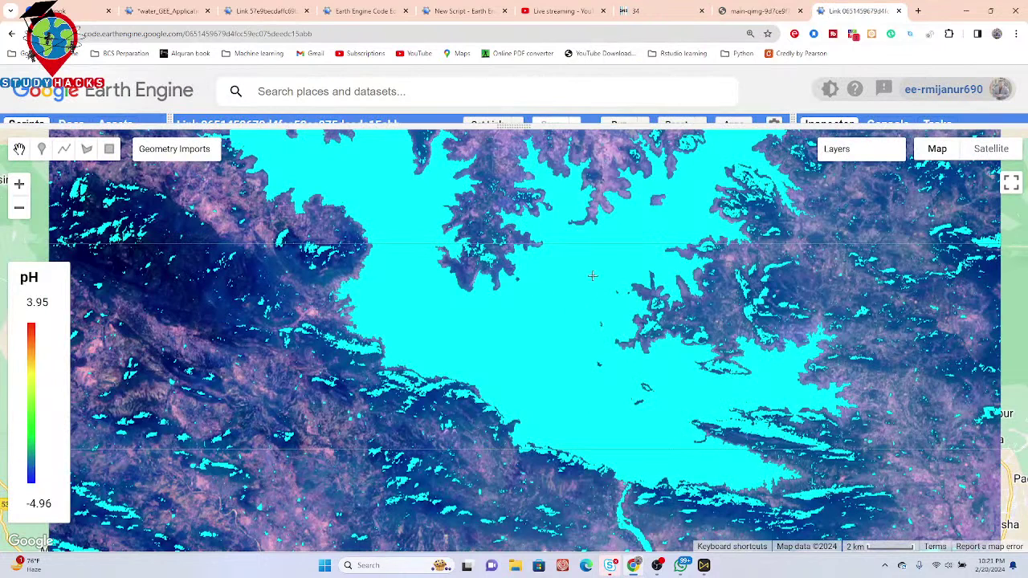
mouse_move(771, 172)
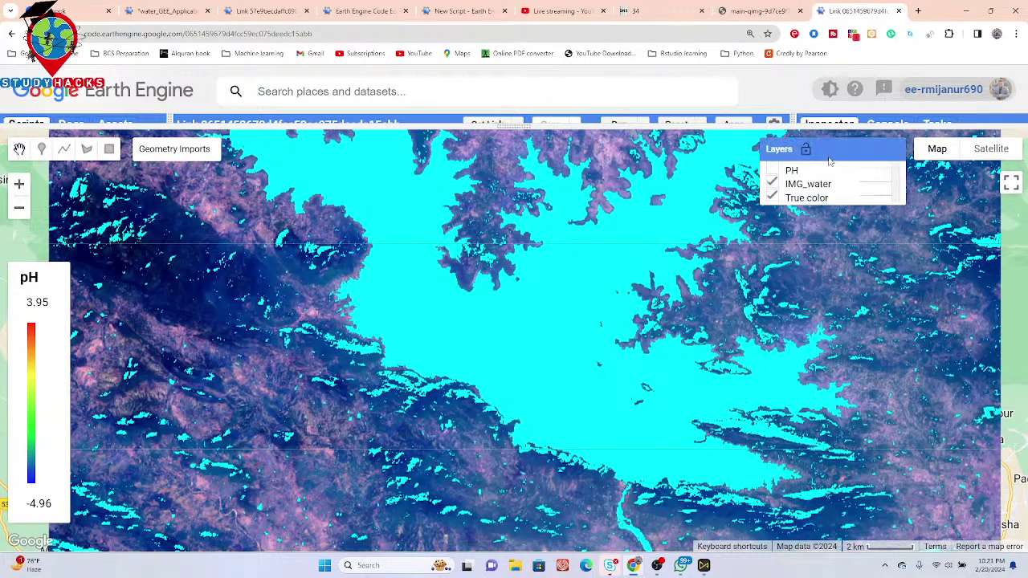
click(772, 172)
drag(576, 299, 583, 382)
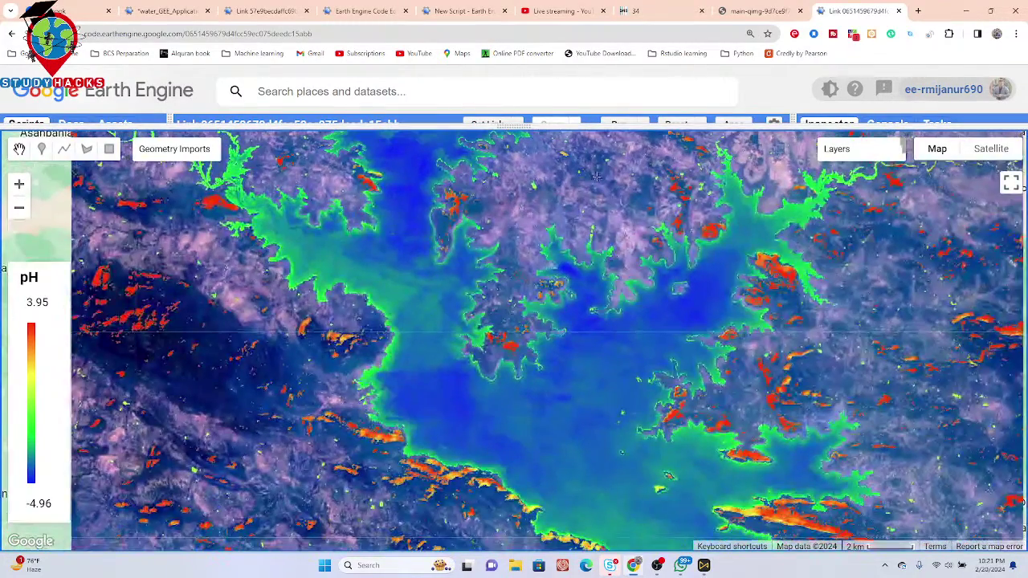
- Open the 2021 pH time-series chart from the Console as a full-page tab
double_click(873, 242)
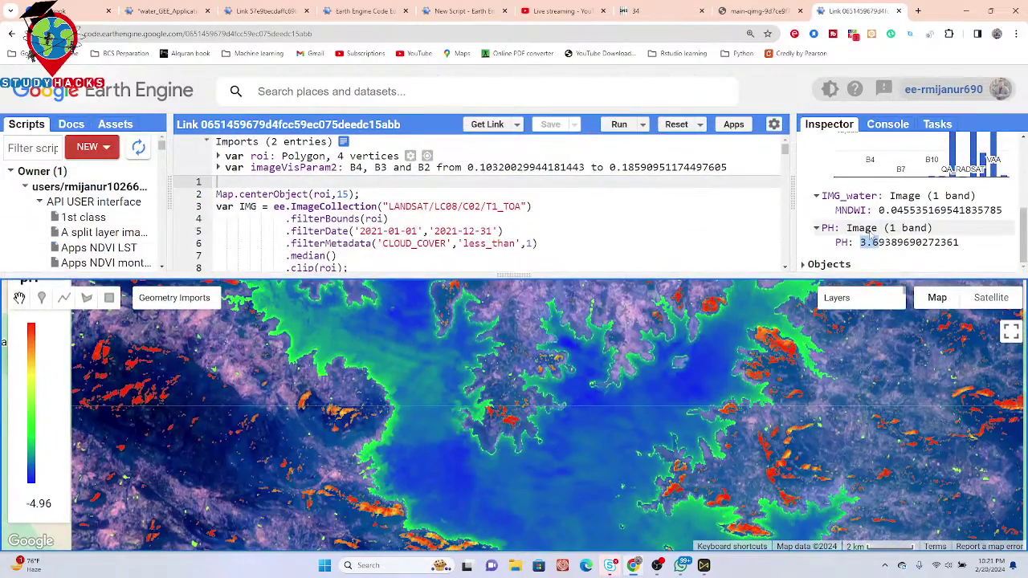
drag(1024, 236, 1025, 167)
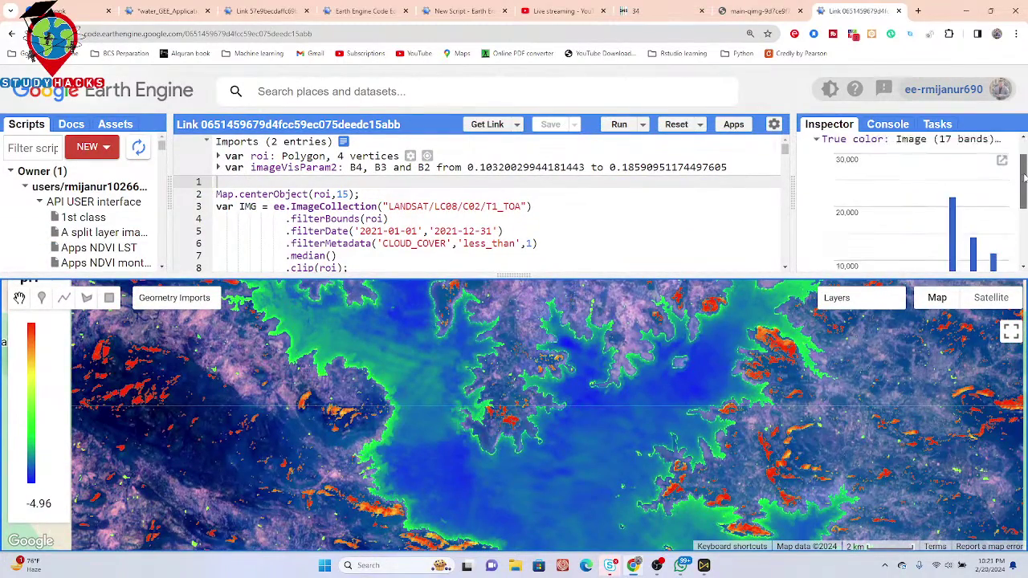
click(888, 124)
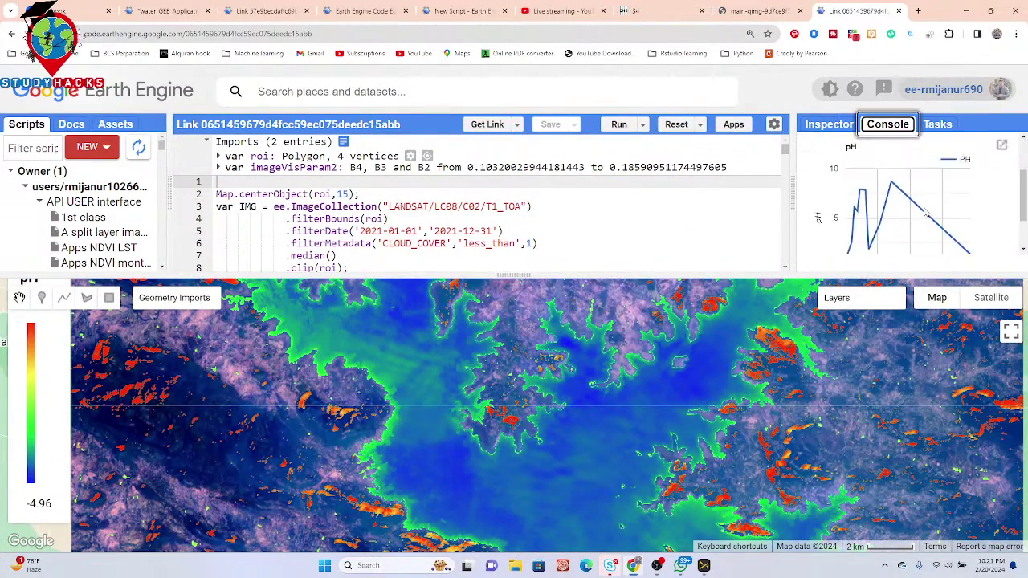
click(1003, 163)
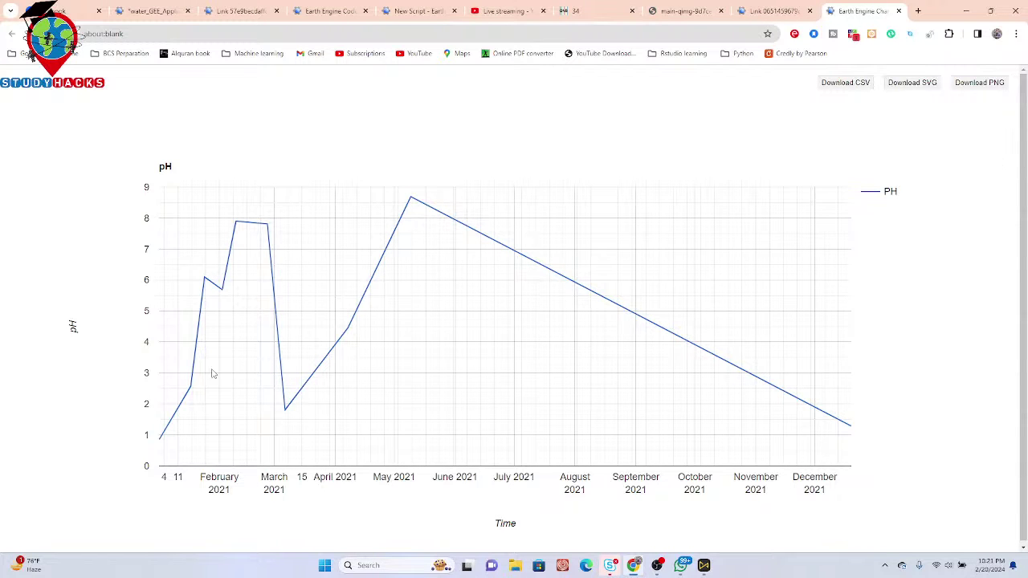
mouse_move(160, 440)
mouse_move(412, 198)
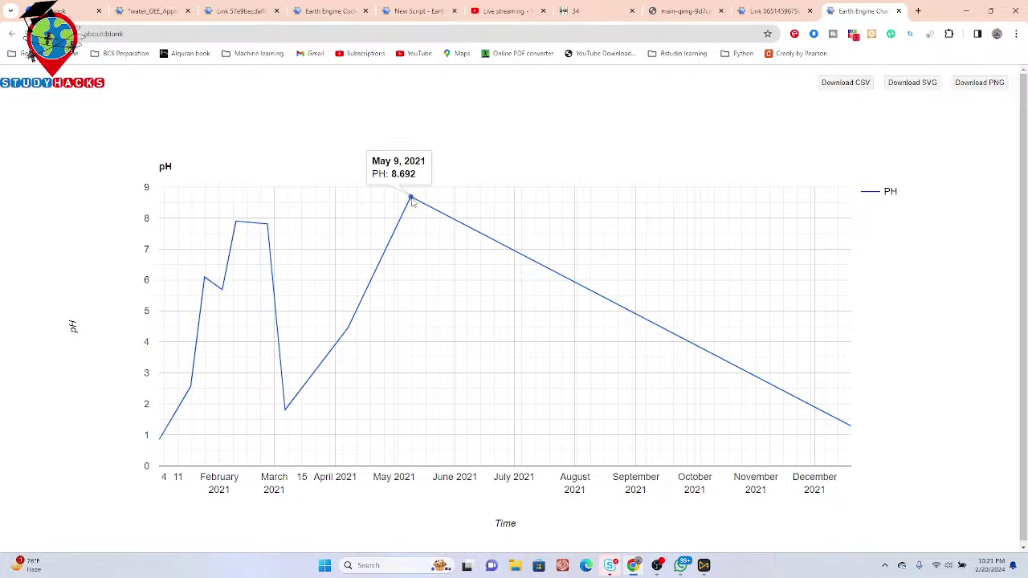
click(411, 201)
click(773, 10)
click(677, 11)
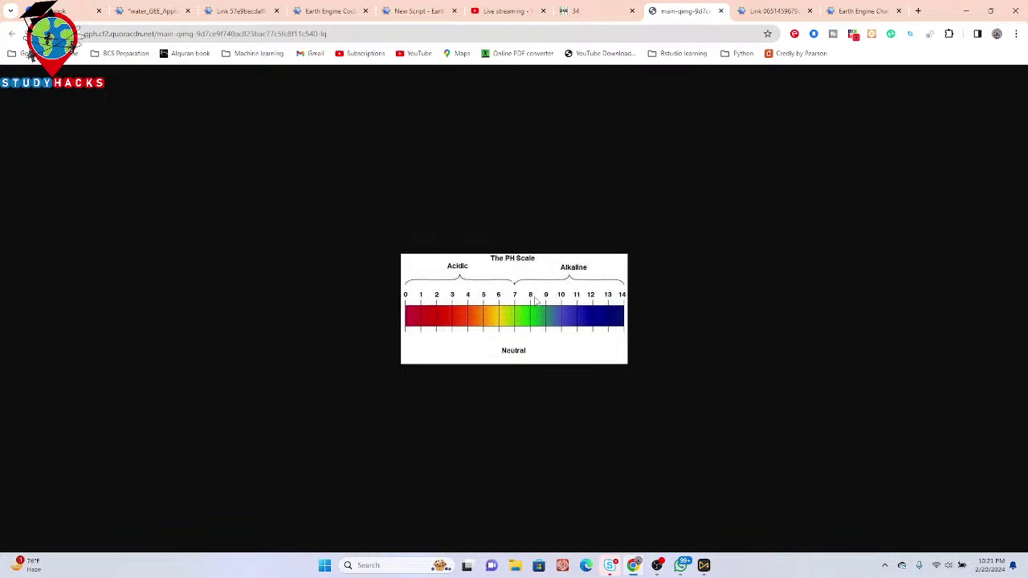
click(859, 10)
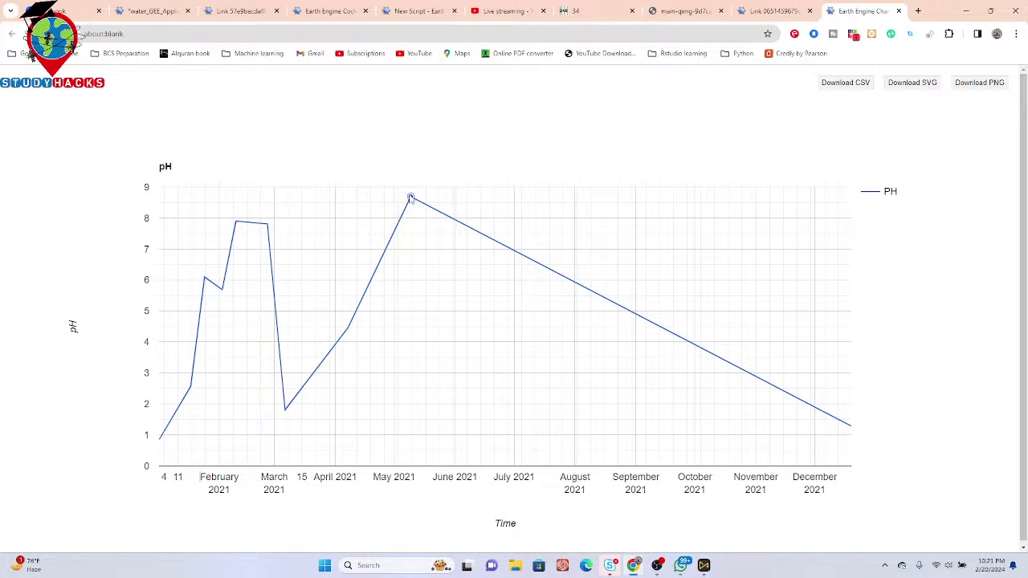
mouse_move(410, 199)
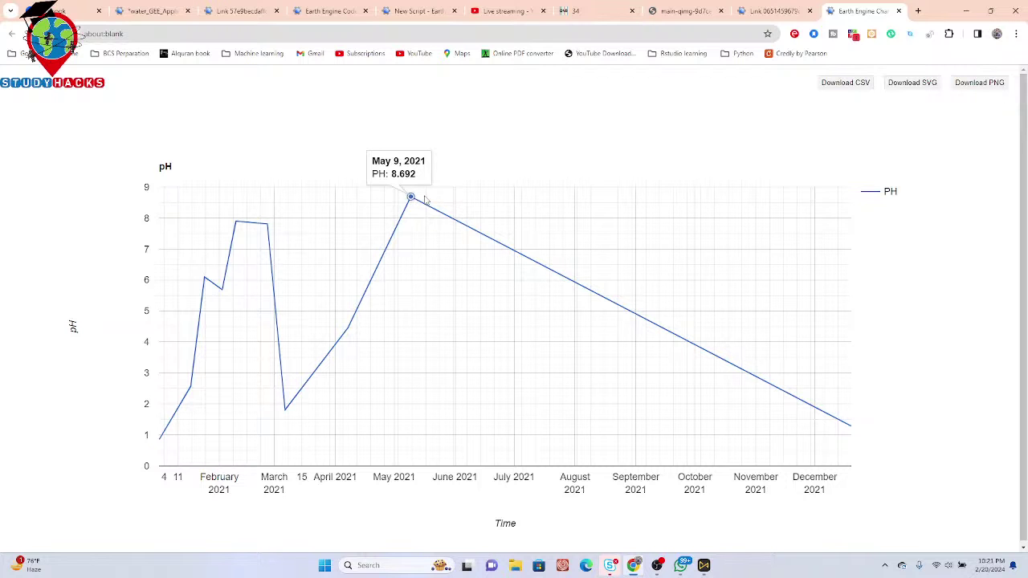
click(783, 10)
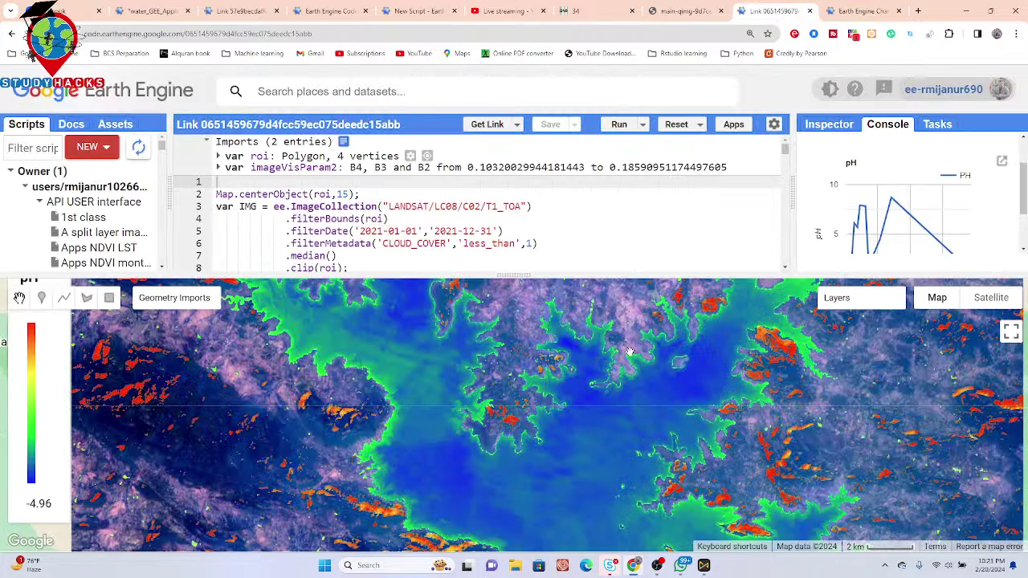
click(692, 10)
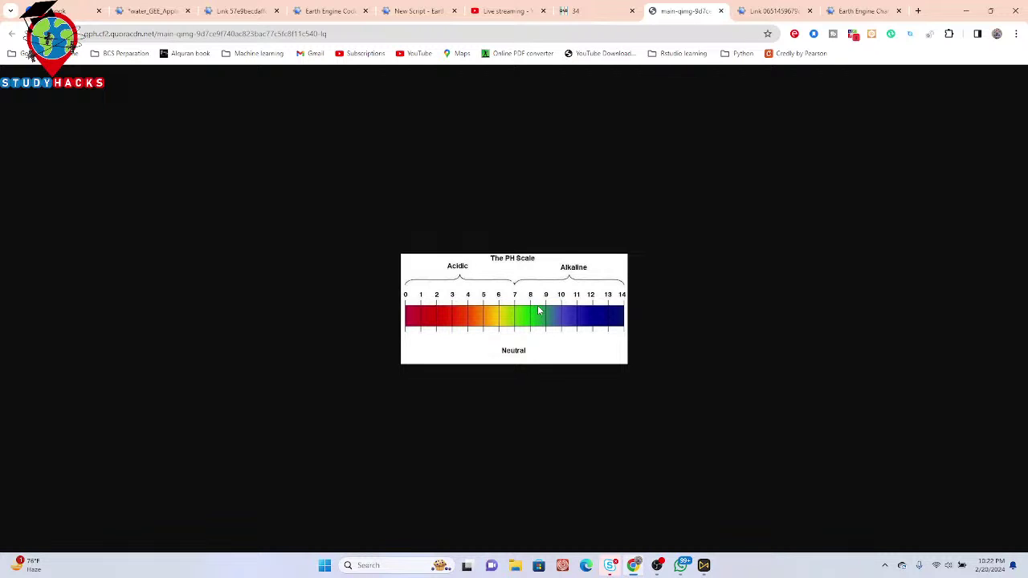
click(854, 8)
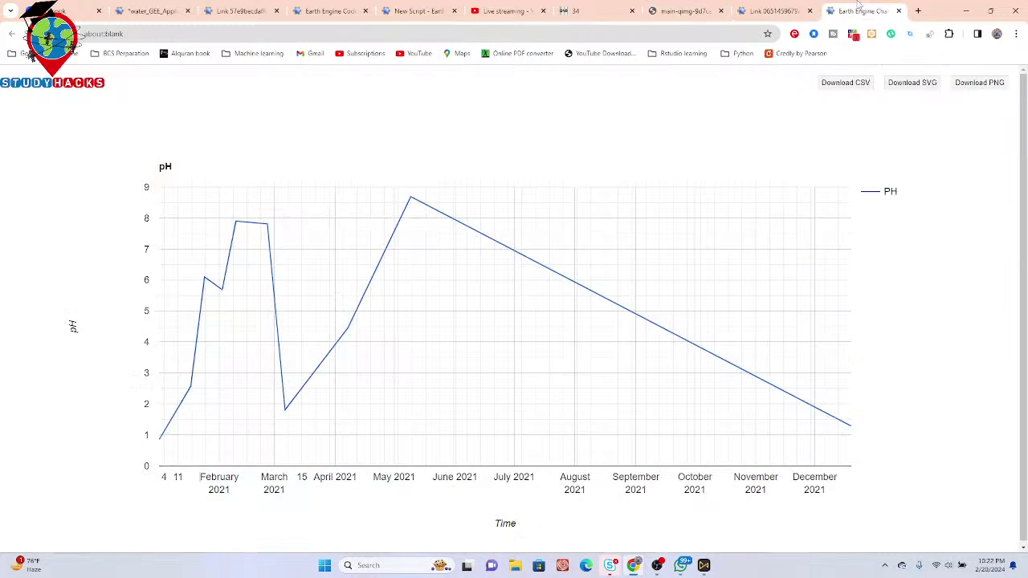
mouse_move(417, 198)
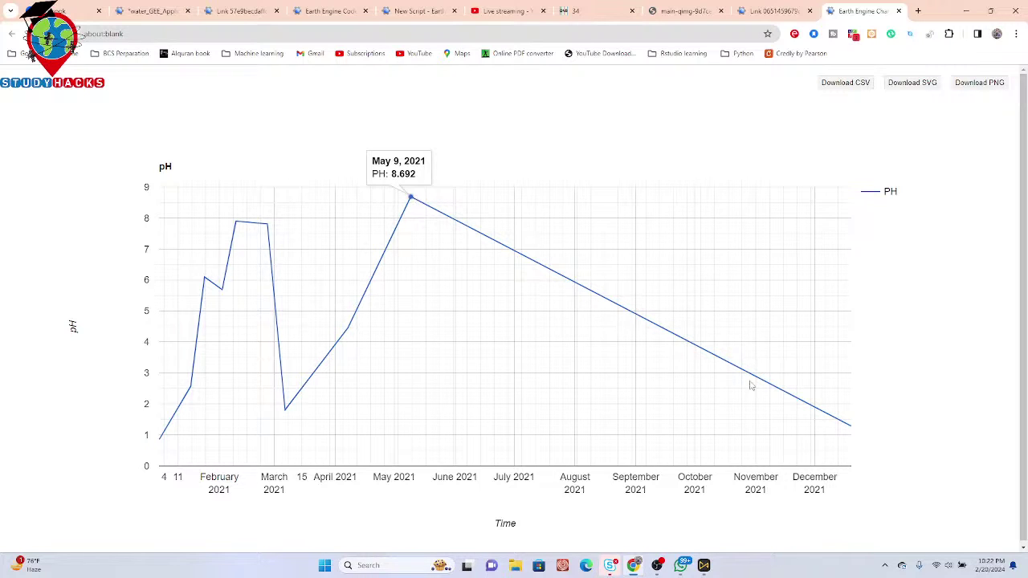
mouse_move(853, 430)
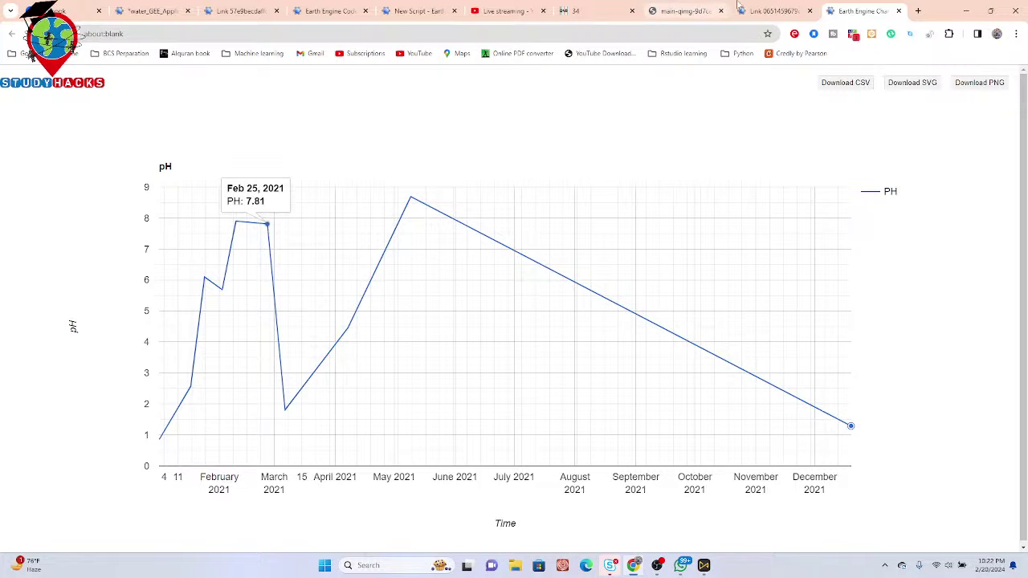
click(769, 7)
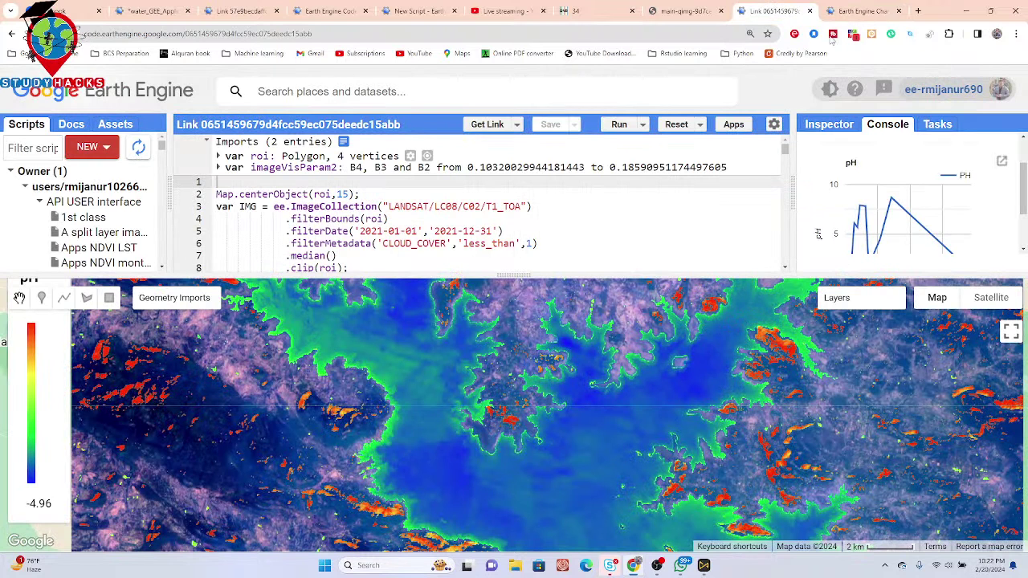
scroll(858, 216, down, 1)
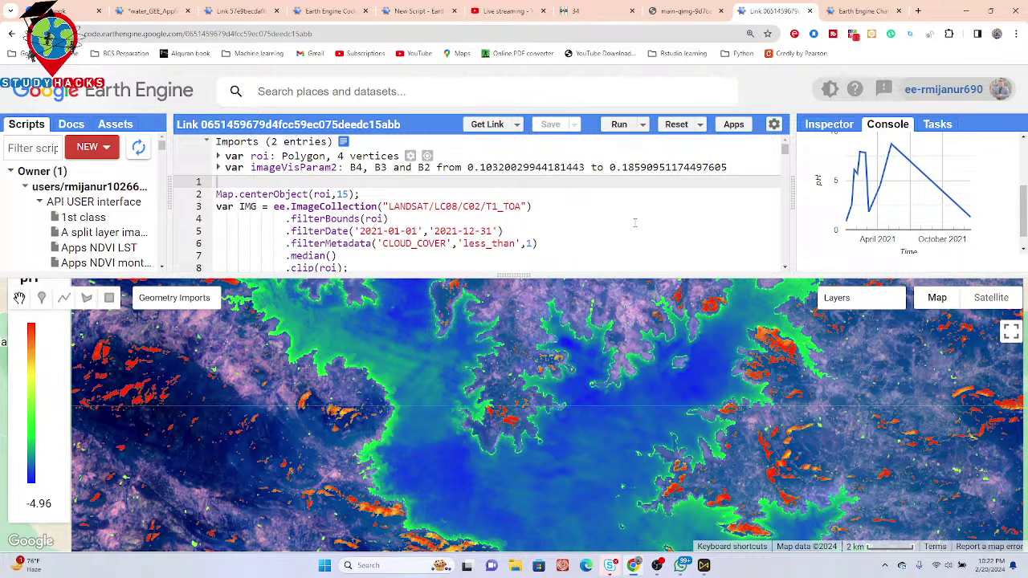
drag(503, 207, 521, 207)
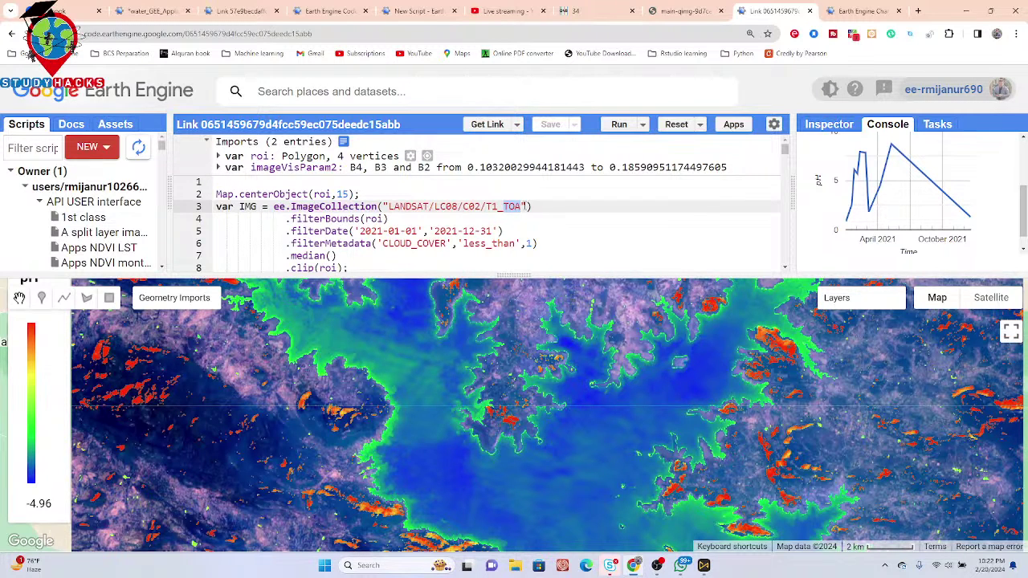
scroll(602, 206, down, 3)
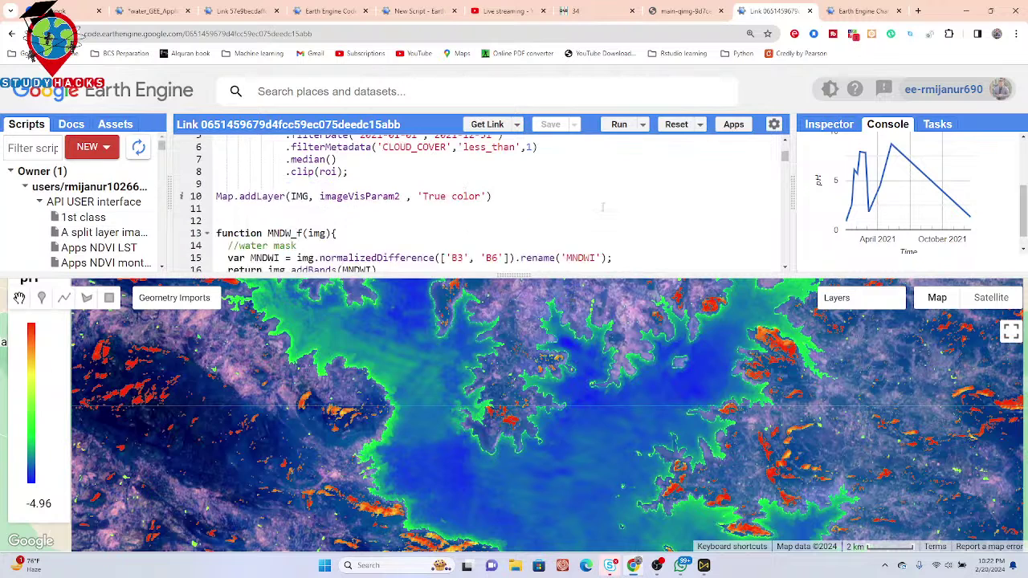
scroll(602, 206, down, 2)
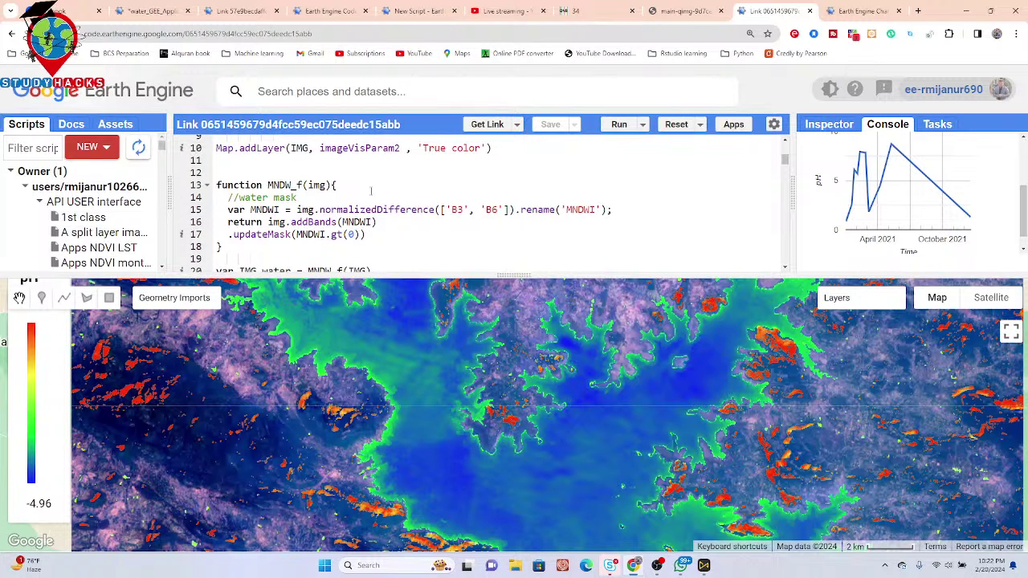
drag(241, 197, 298, 197)
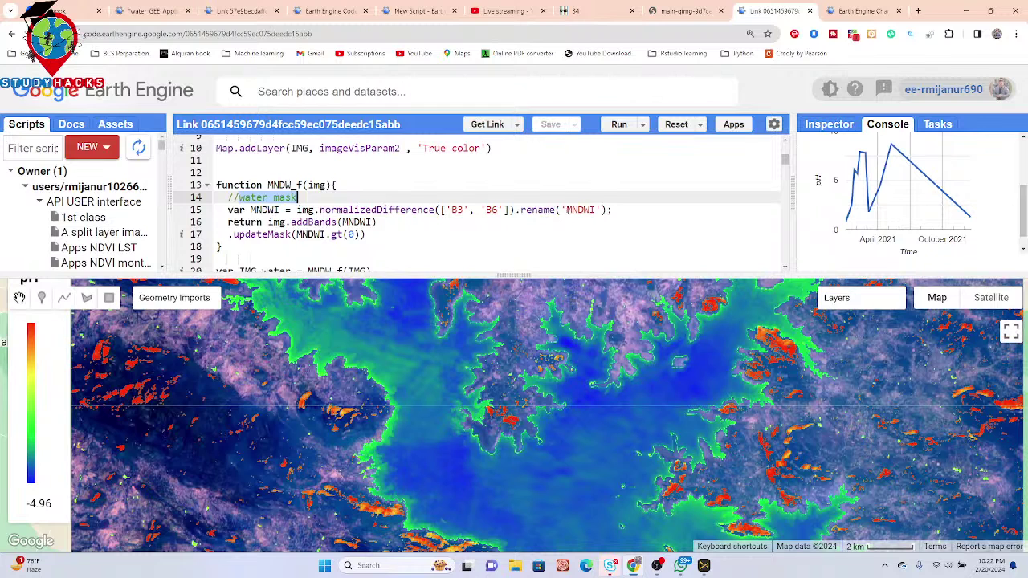
drag(566, 210, 608, 210)
mouse_move(904, 323)
click(774, 321)
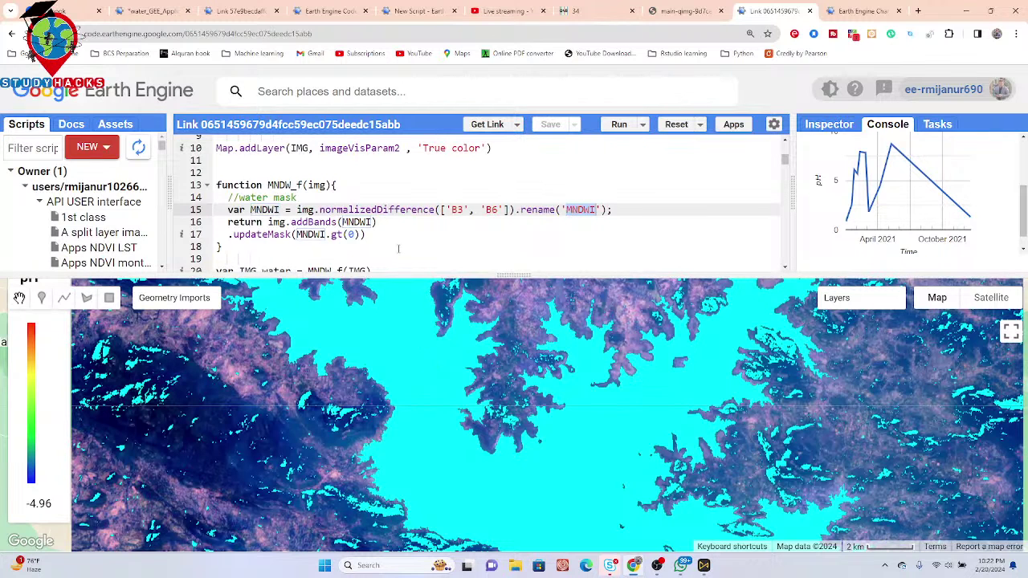
scroll(397, 249, down, 3)
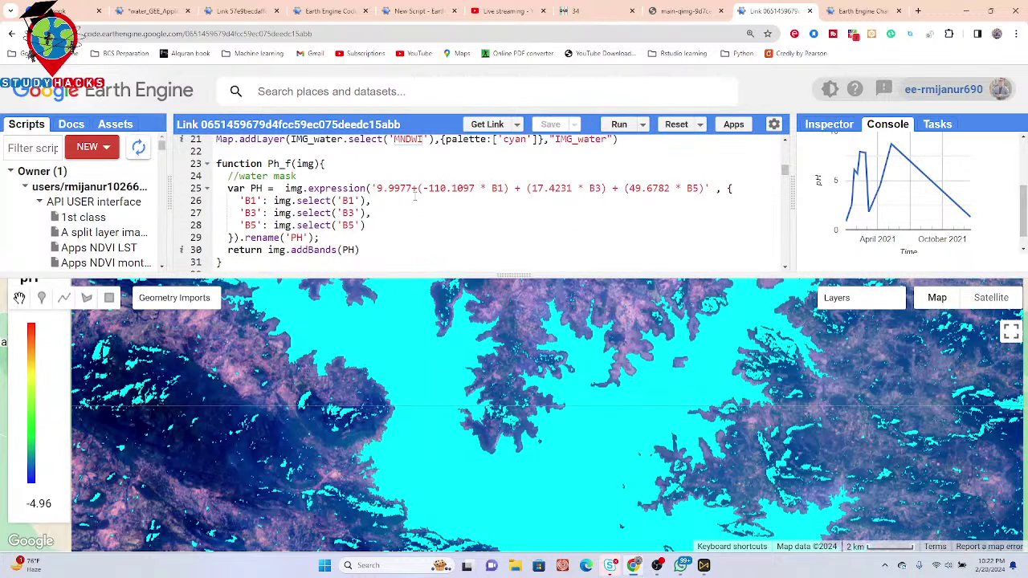
drag(376, 188, 706, 188)
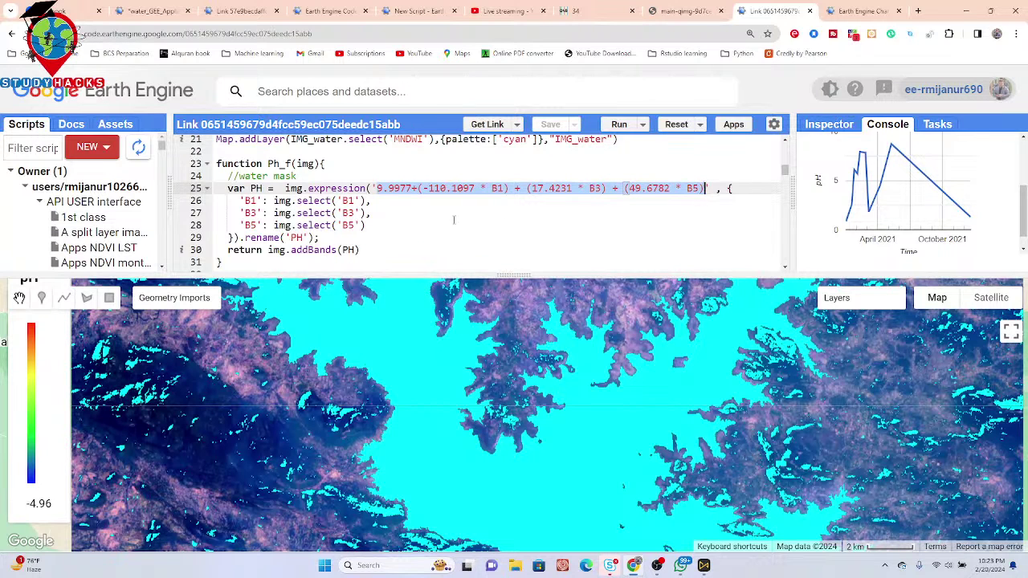
scroll(453, 219, down, 1)
scroll(454, 219, down, 1)
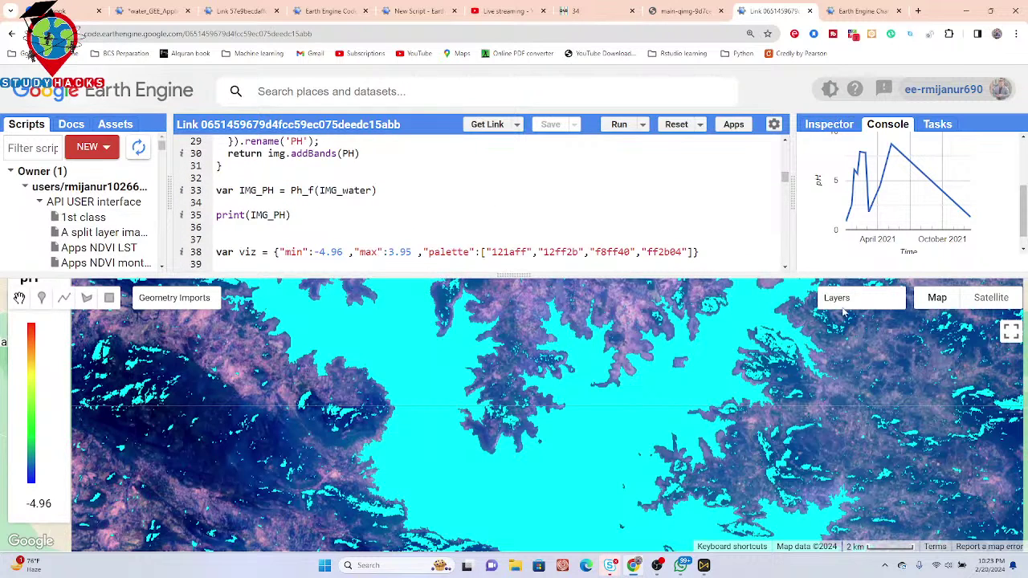
mouse_move(840, 298)
click(773, 319)
drag(696, 419, 687, 362)
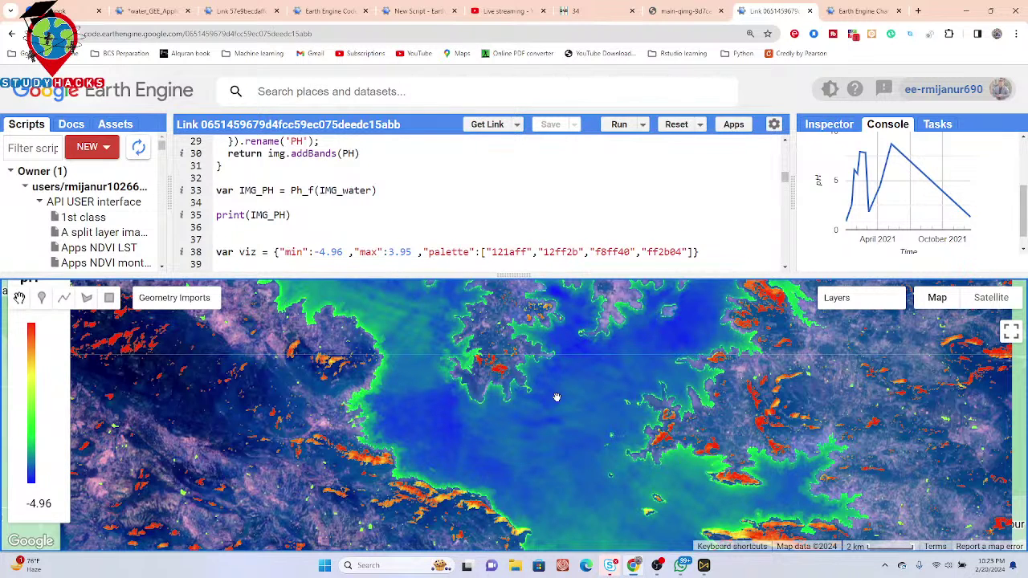
- Inspect a reservoir point with the Inspector and highlight its coordinates
scroll(974, 233, up, 5)
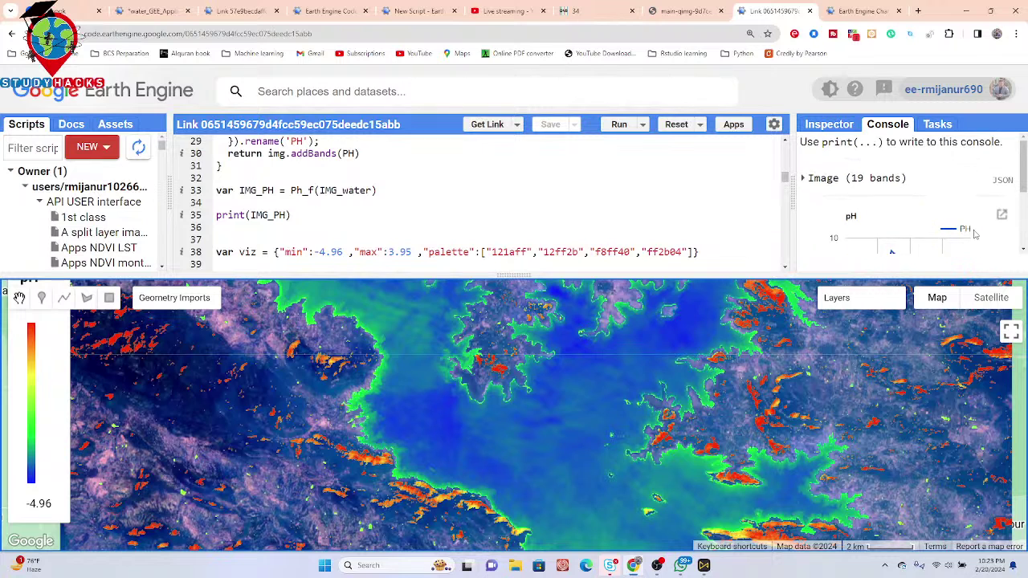
click(856, 132)
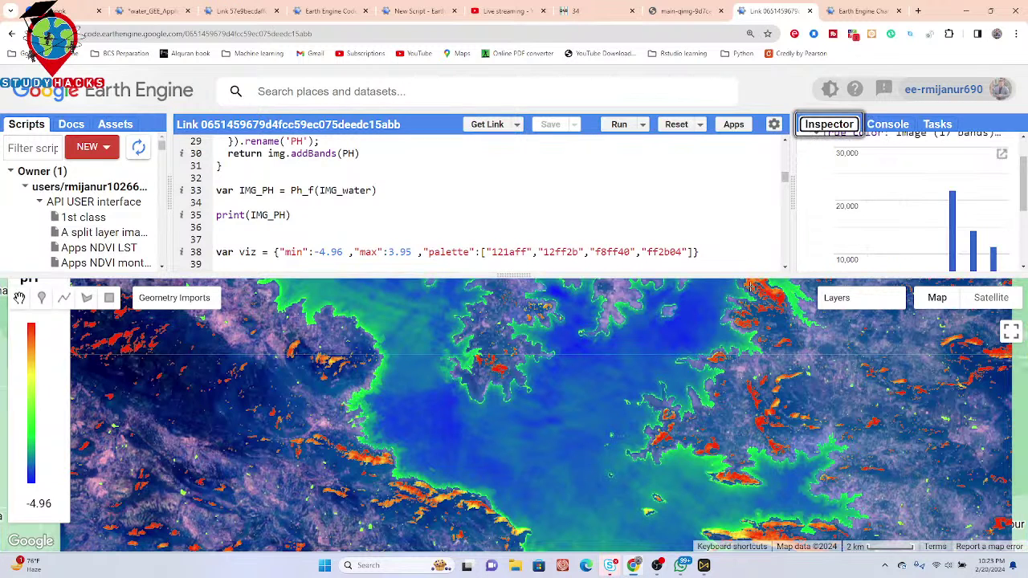
click(751, 287)
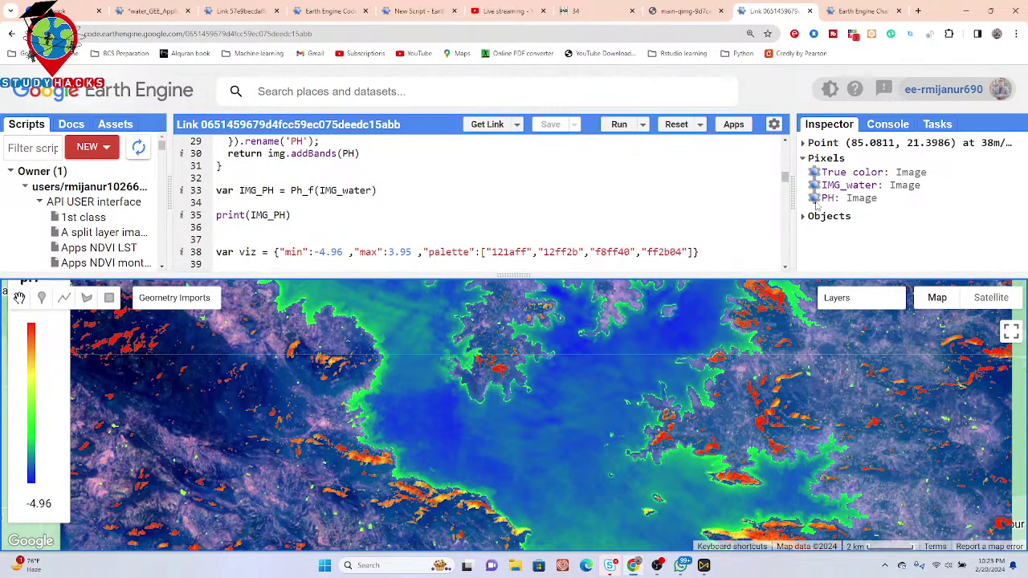
scroll(863, 241, down, 2)
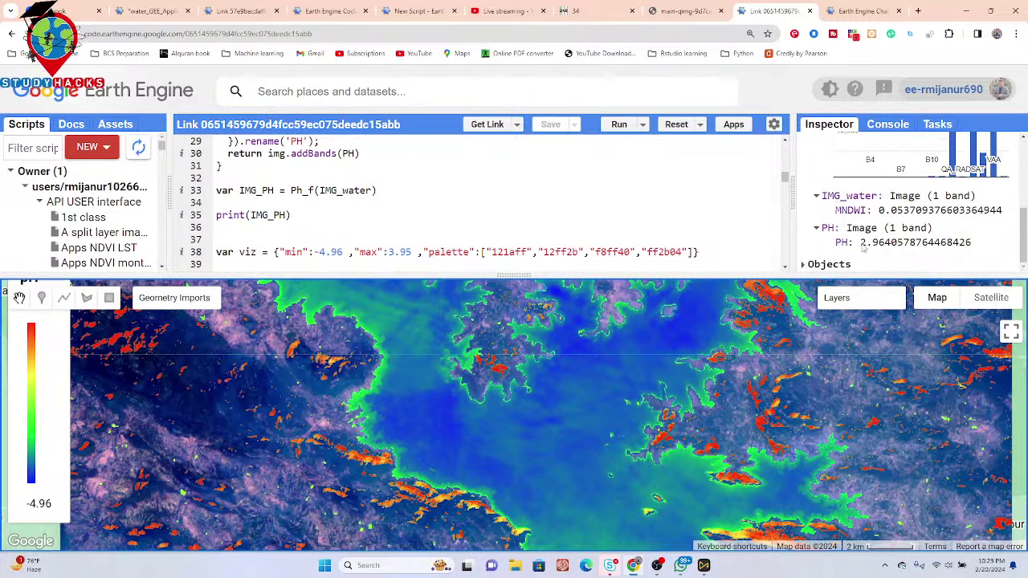
scroll(843, 193, up, 3)
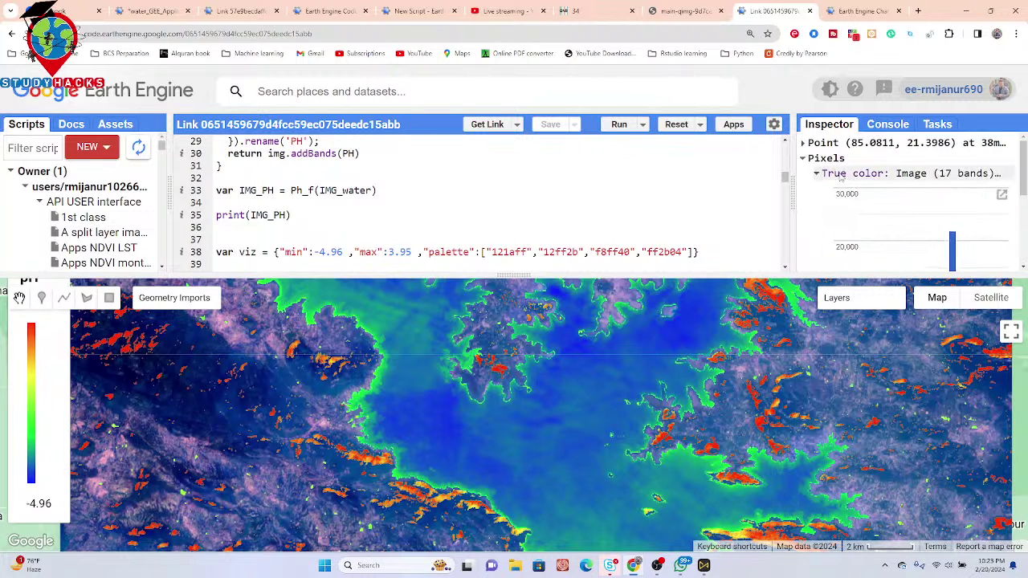
drag(851, 143, 951, 145)
click(951, 145)
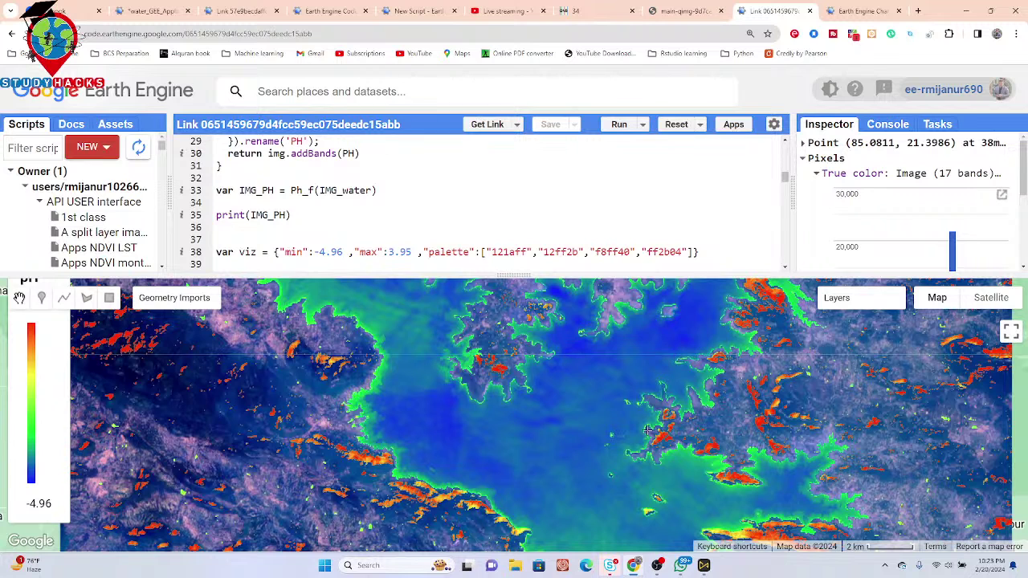
- Inspect another reservoir pixel, reading PH about -2.63 and MNDWI 0.59
click(378, 372)
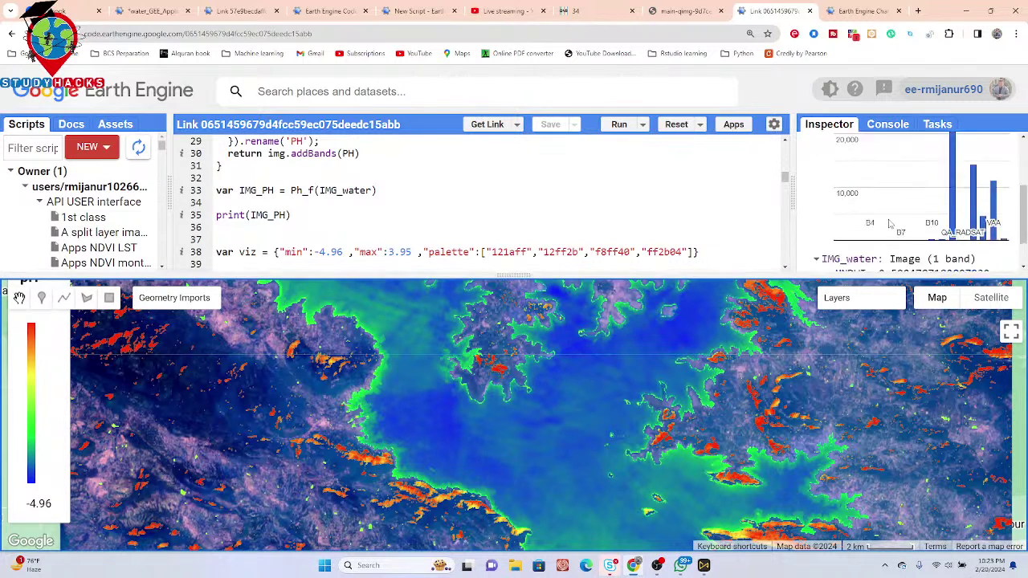
scroll(872, 233, down, 1)
scroll(871, 261, down, 1)
drag(860, 242, 884, 242)
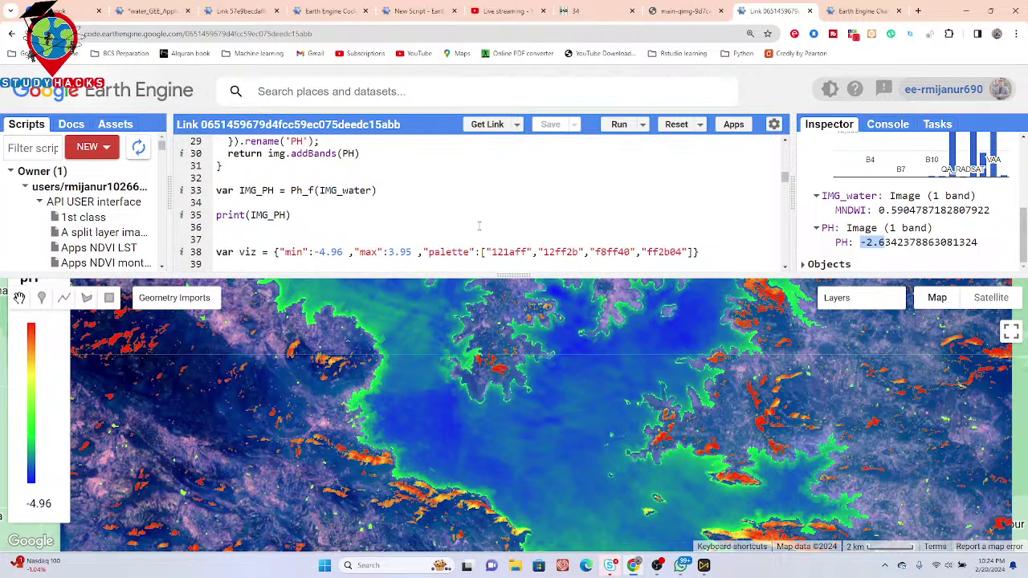
- Go to the water_GEE_App tab and open its 'Calculation to be performed' dropdown
click(153, 10)
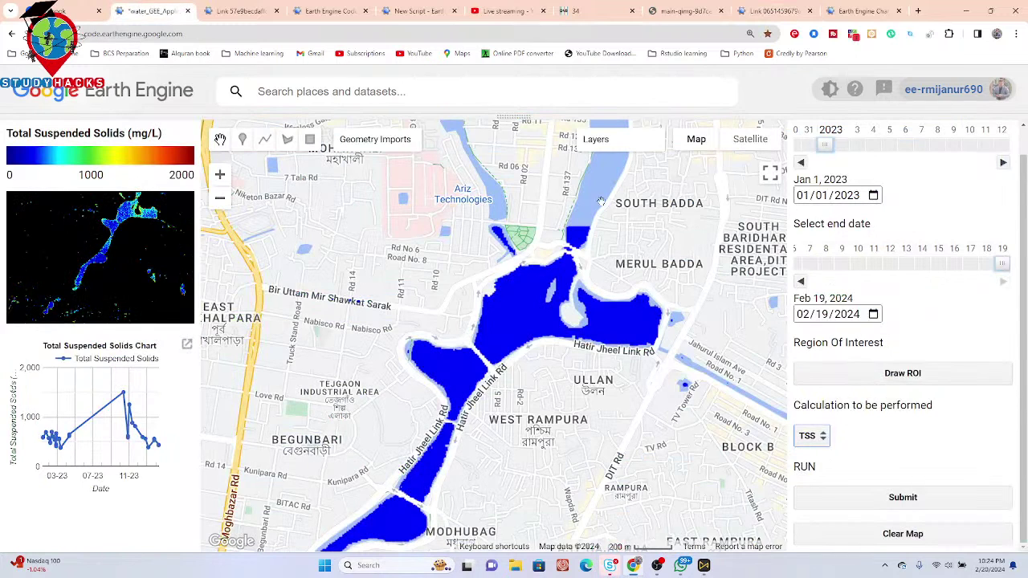
click(809, 435)
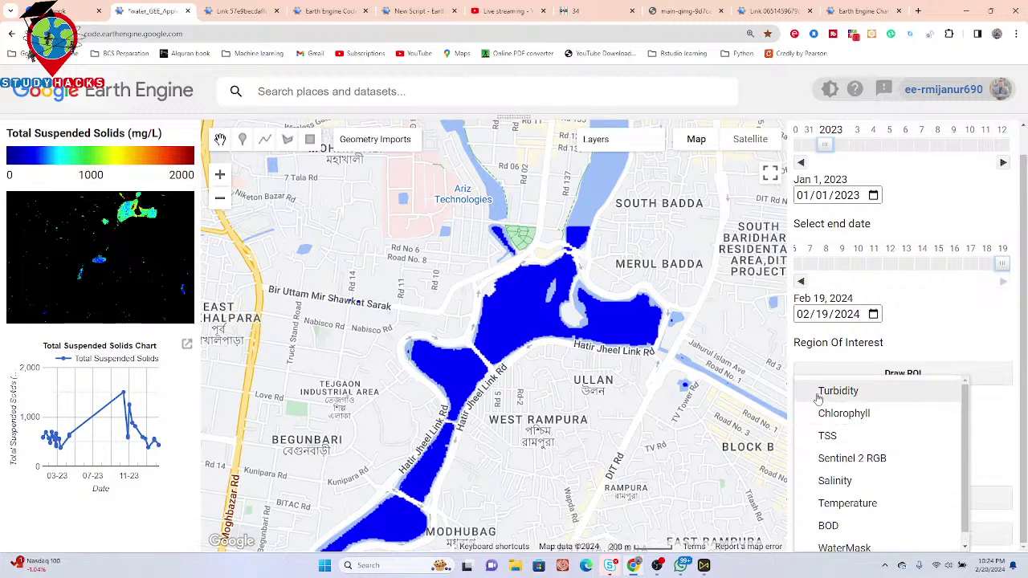